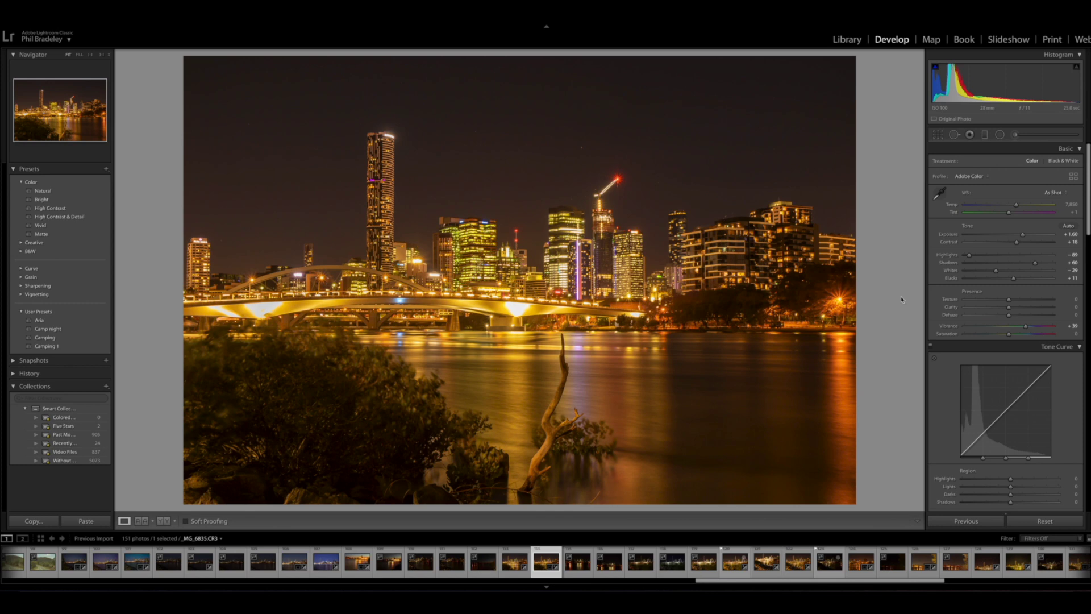
Compare the unedited night skyline photo _MG_6832.CR3 with the edited version of a similar shot, _MG_6834.CR3
click(452, 567)
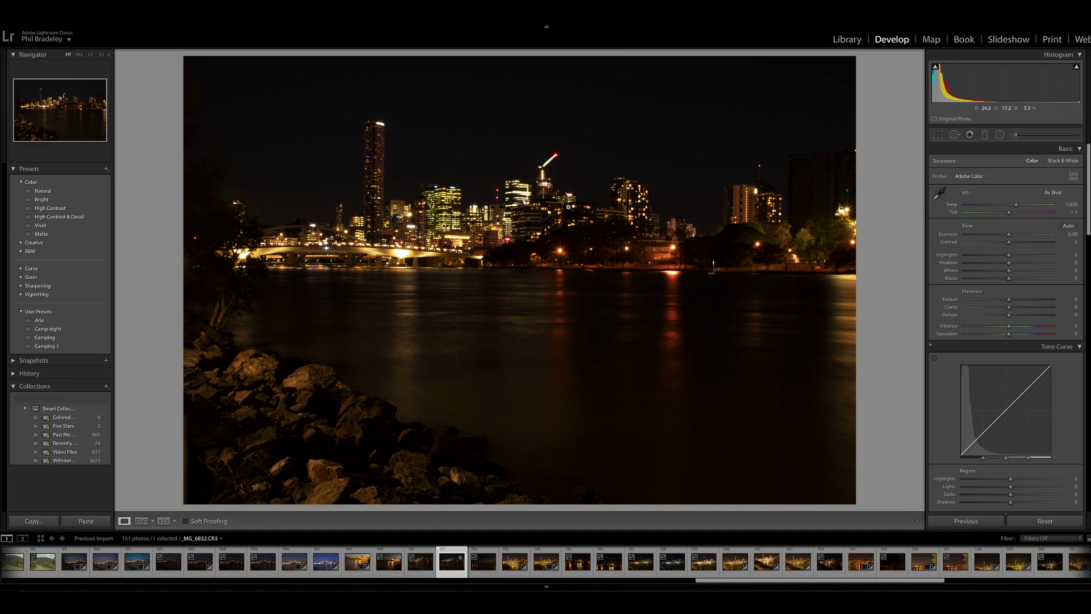
key(Right)
key(Right)
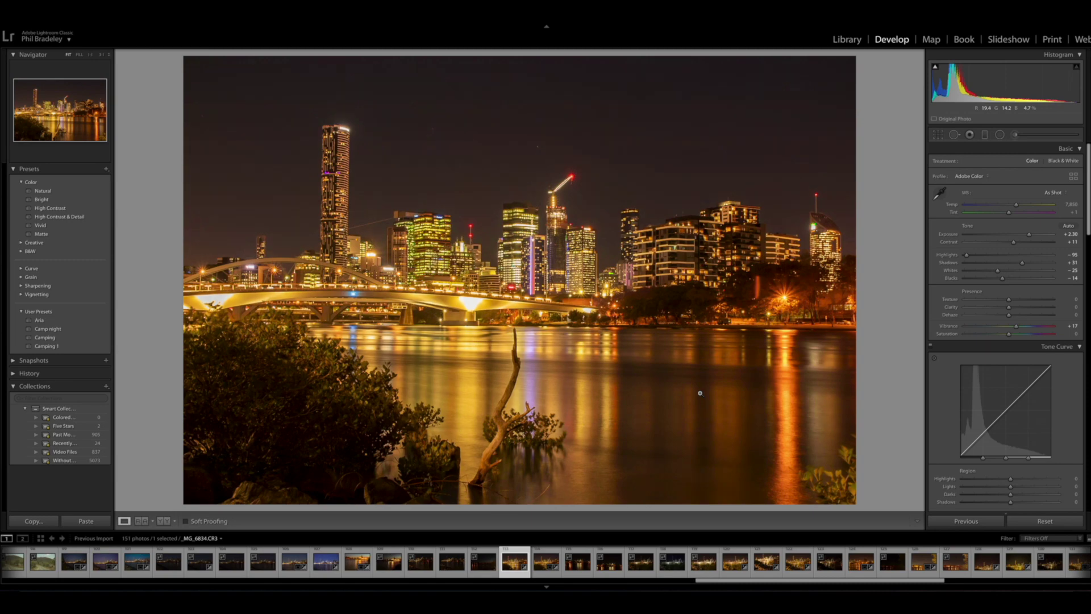
key(Left)
key(Left)
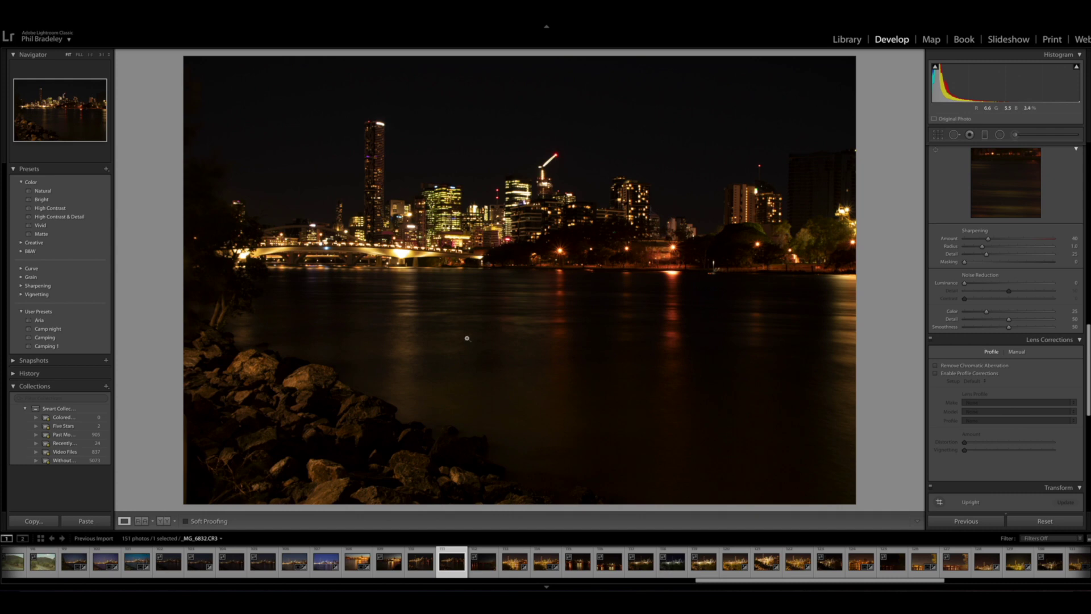
Review the lens correction, detail and HSL/Color settings used on the edited photo _MG_6834.CR3
click(514, 562)
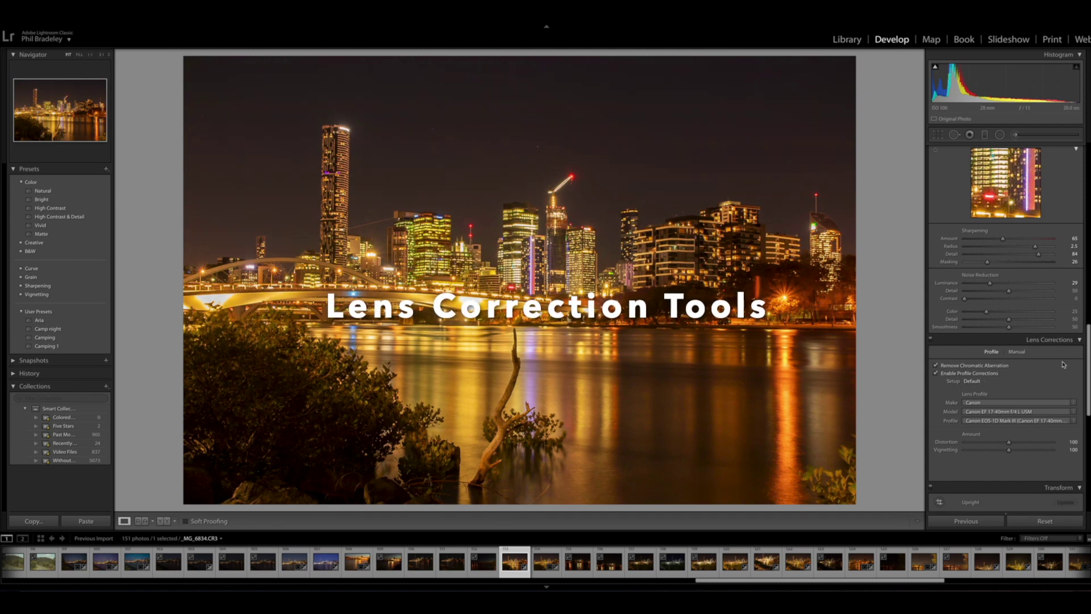
scroll(989, 383, up, 1)
scroll(1007, 244, up, 1)
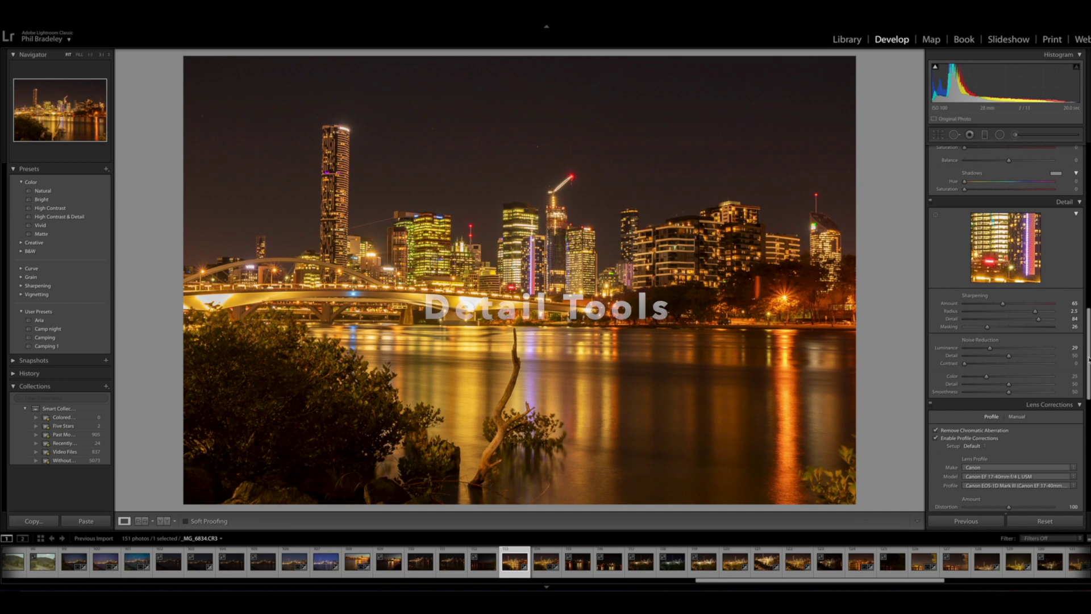
scroll(1088, 329, up, 3)
drag(1089, 328, 1089, 276)
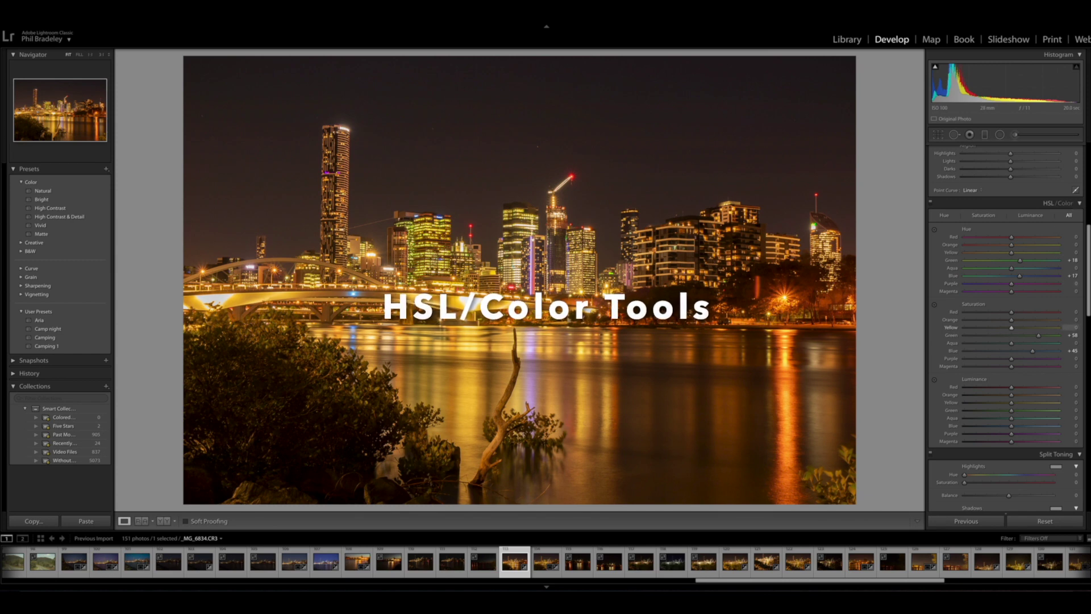
drag(1088, 287, 1088, 202)
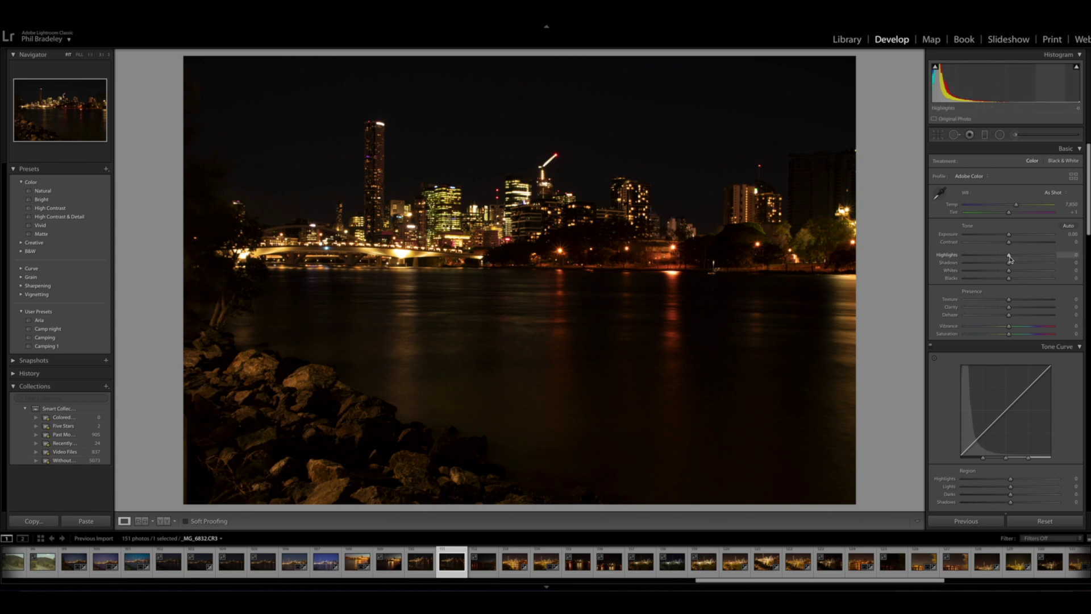
Set the tone of photo _MG_6832.CR3 to Exposure +1.95, Highlights -100, Shadows +100, Whites -31 and Blacks -11
drag(1010, 258, 1054, 265)
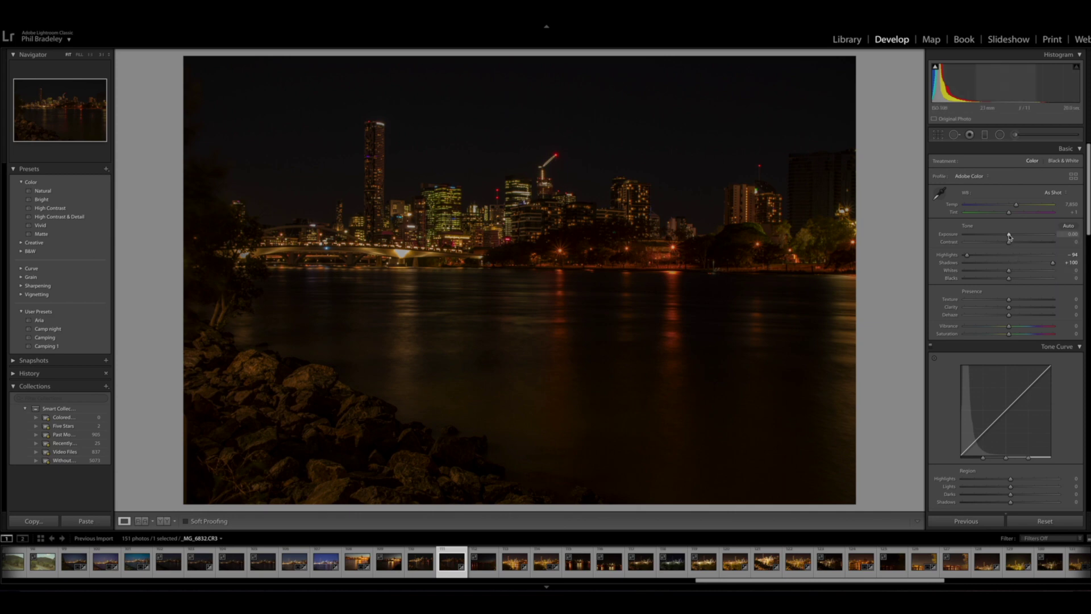
drag(1009, 236, 1026, 236)
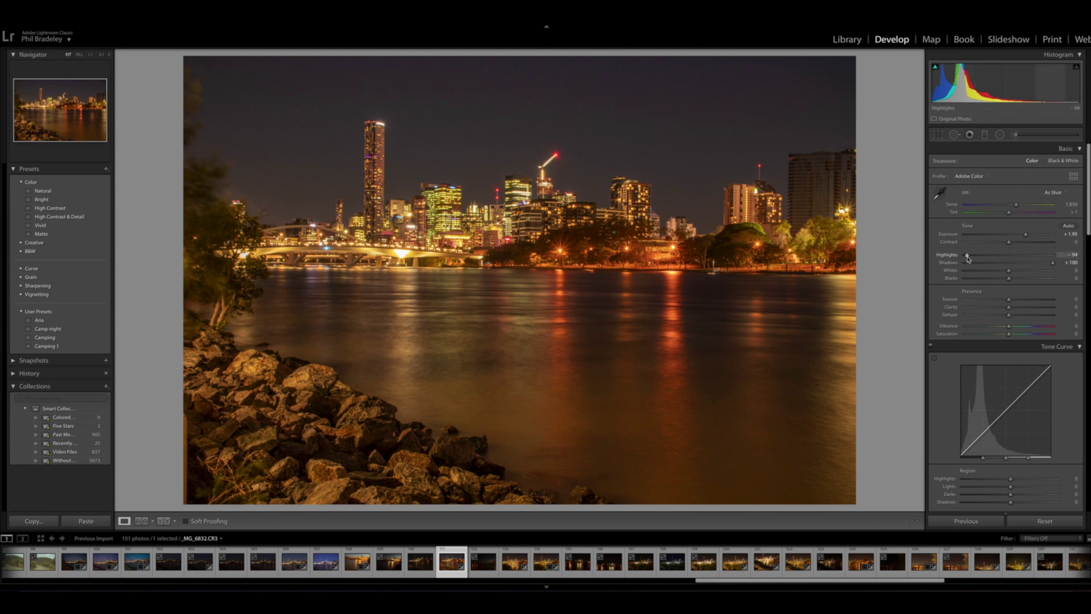
drag(966, 256, 964, 258)
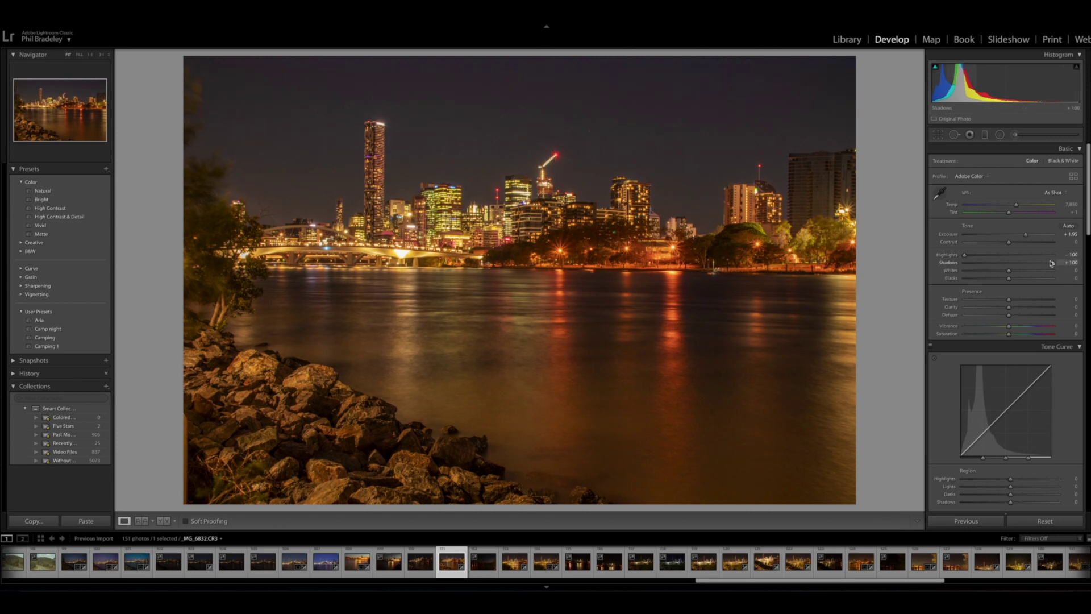
drag(1009, 271, 997, 273)
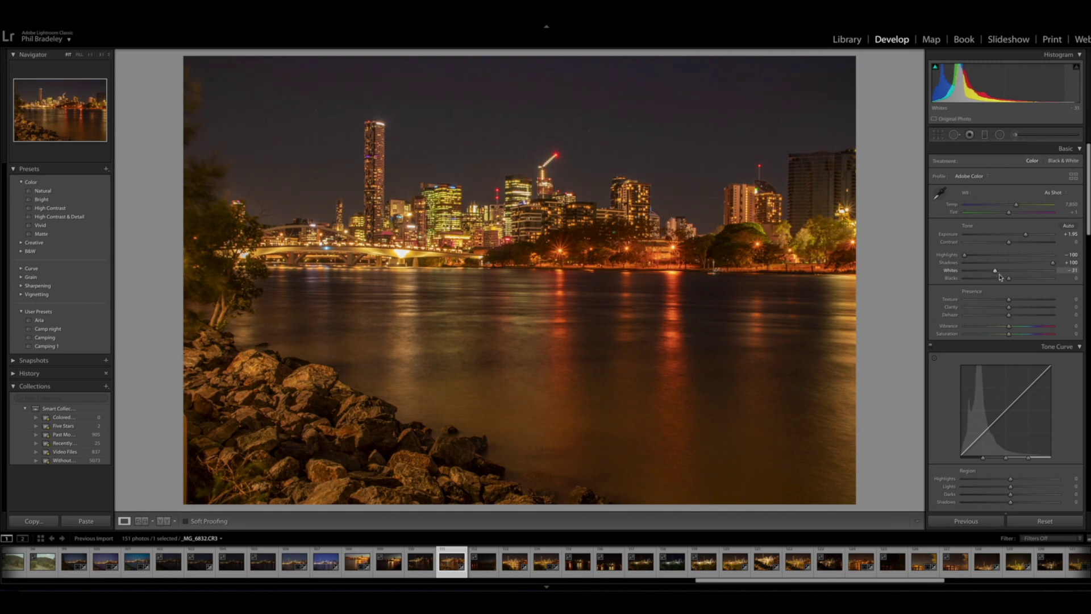
drag(1010, 281, 1004, 281)
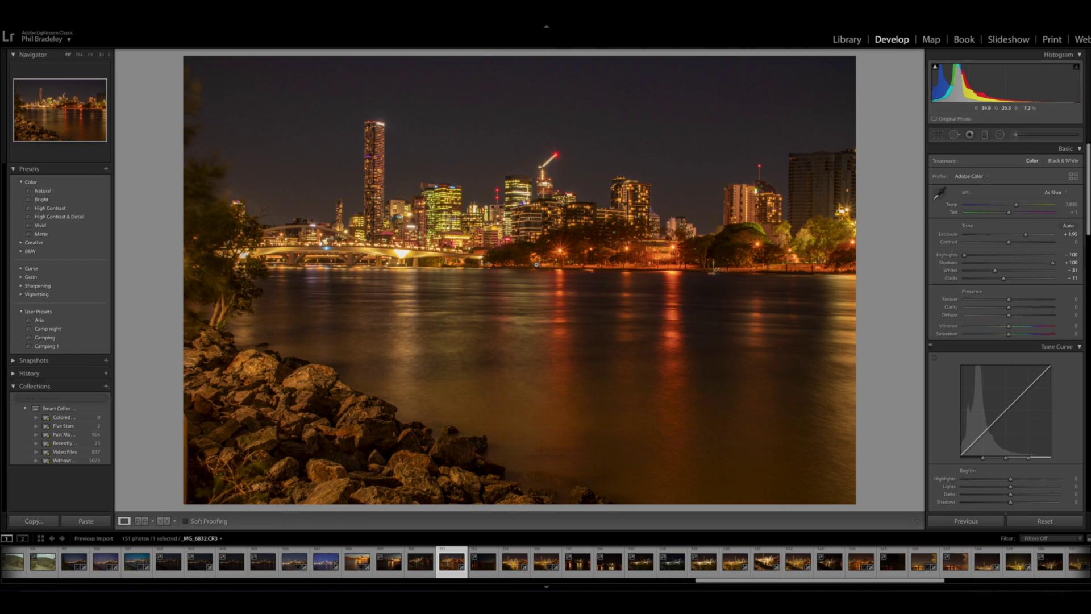
Straighten the photo along the far waterline, rotating it by about -1.13 degrees, and apply the crop
click(939, 136)
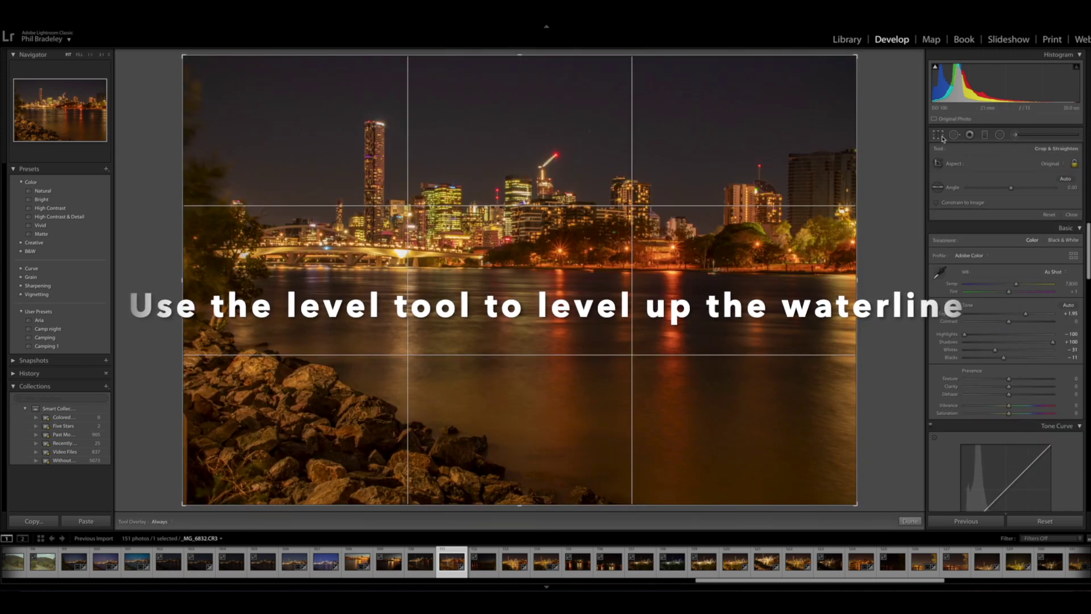
click(939, 188)
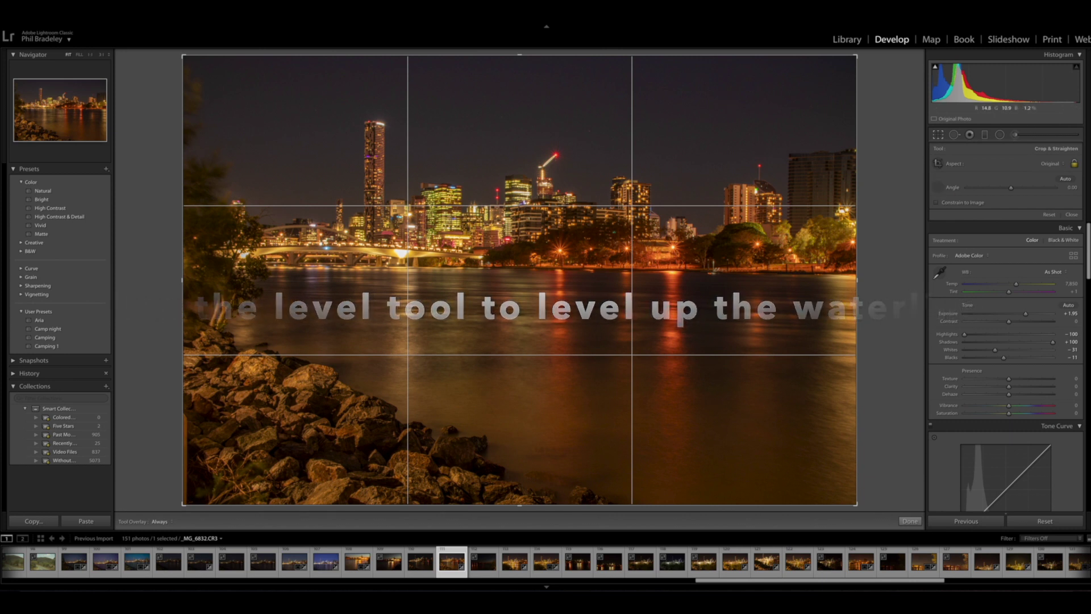
drag(249, 264, 862, 274)
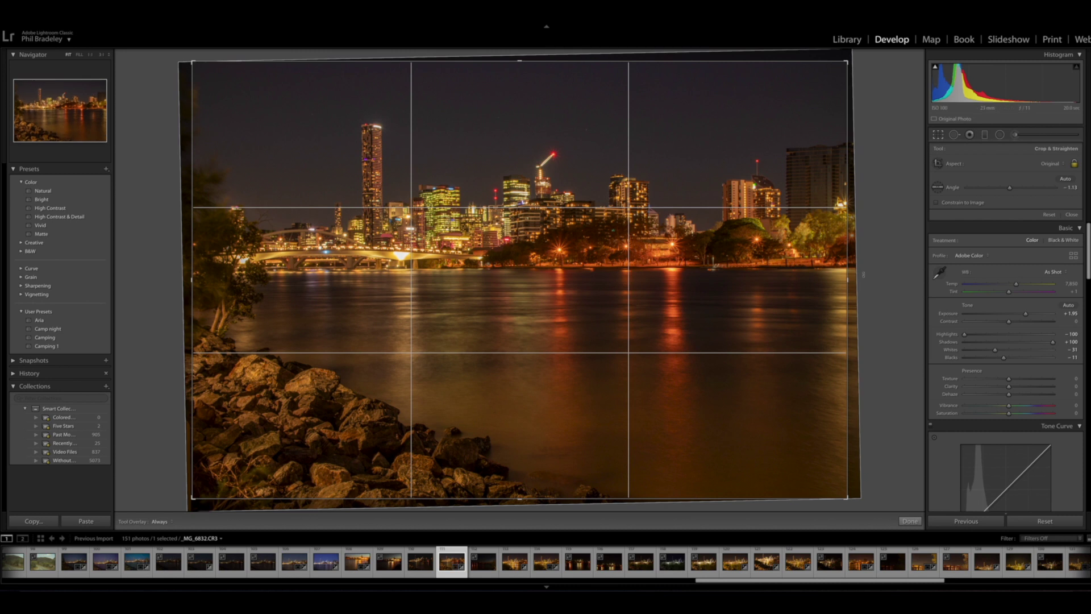
click(912, 522)
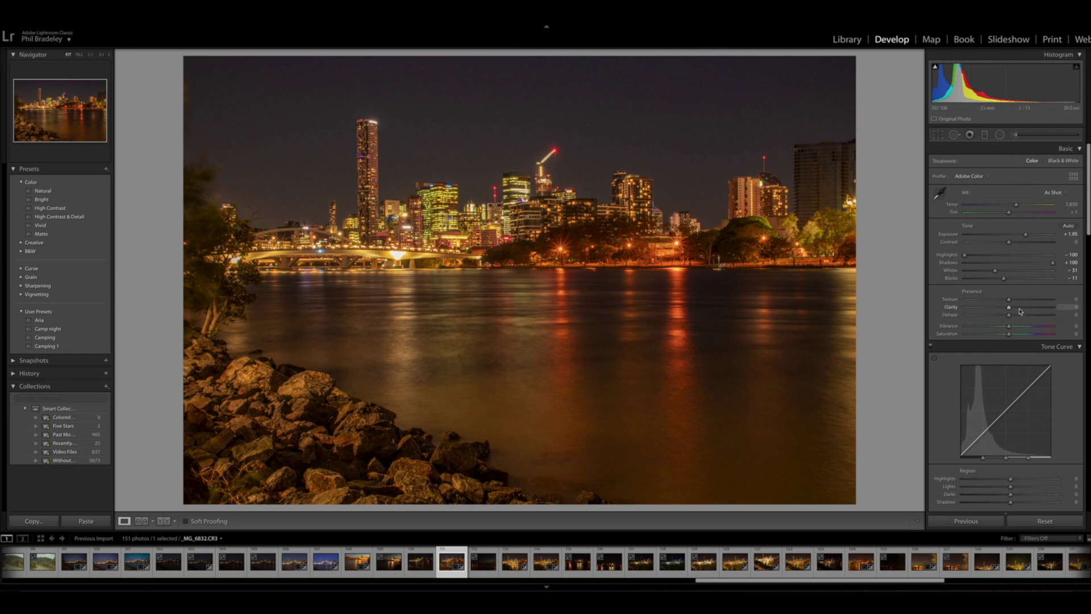
Set the photo's Texture to +36, Clarity to +64 and Vibrance to +19
drag(1011, 300, 1036, 311)
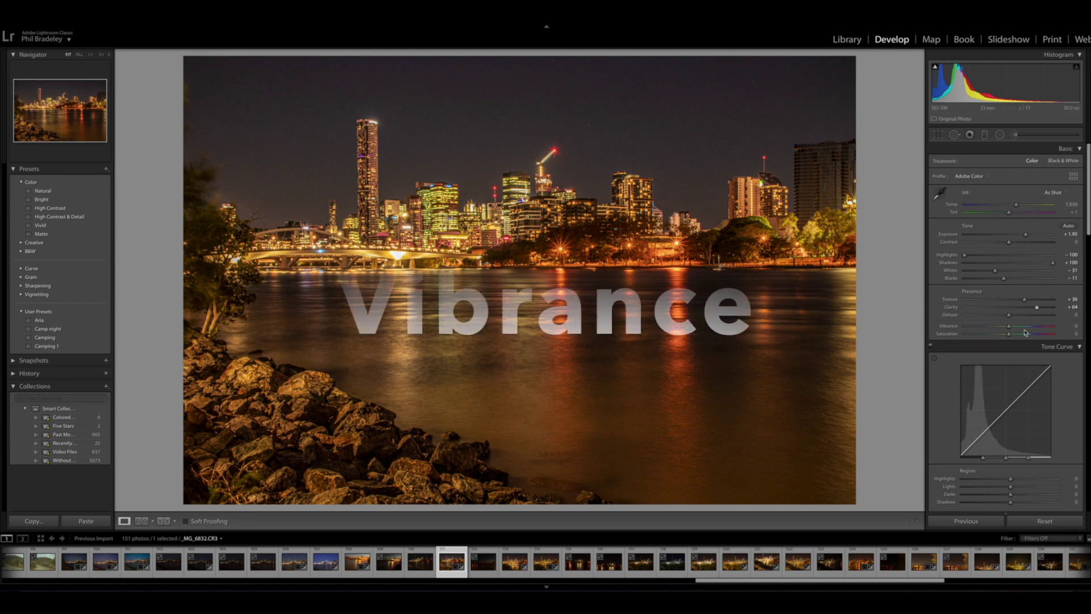
drag(1015, 328, 1019, 329)
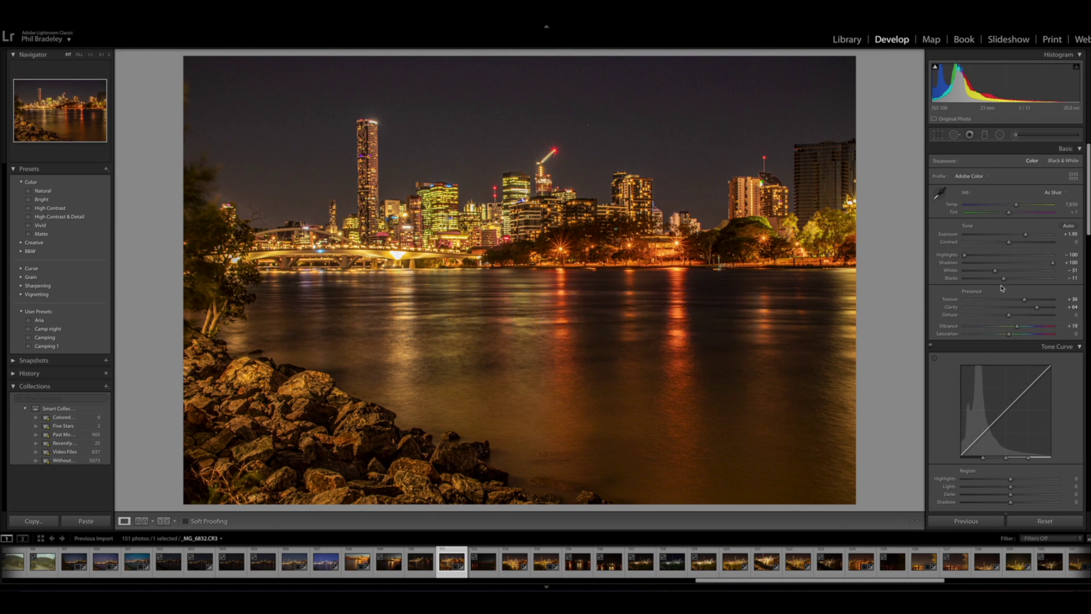
Enable profile corrections and chromatic aberration removal, using the Adobe (Canon EF 17-40mm f/4 L USM) lens profile
scroll(1001, 288, down, 10)
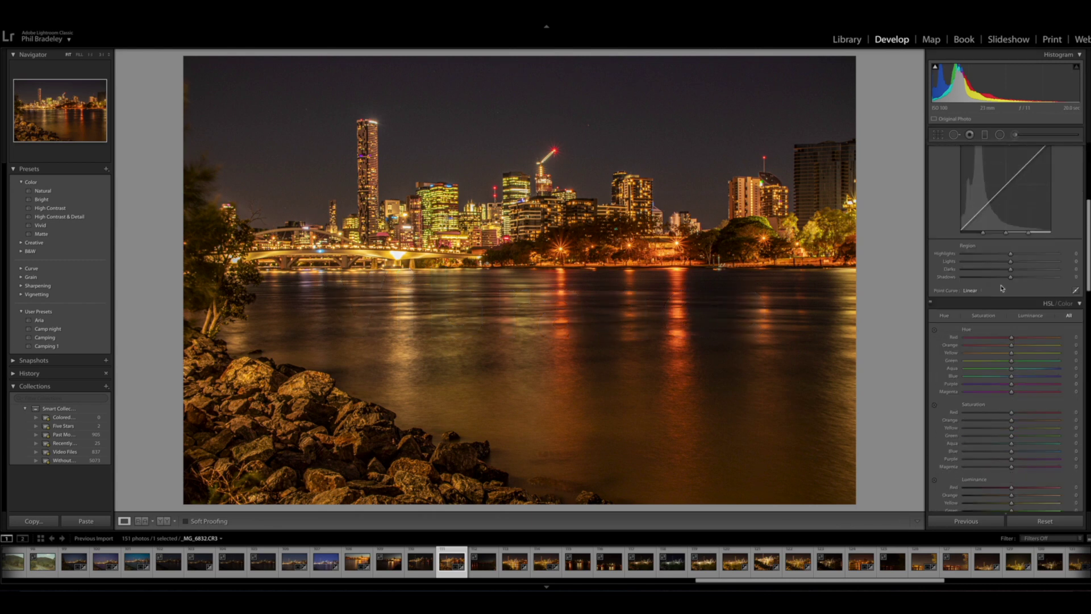
scroll(1001, 288, down, 15)
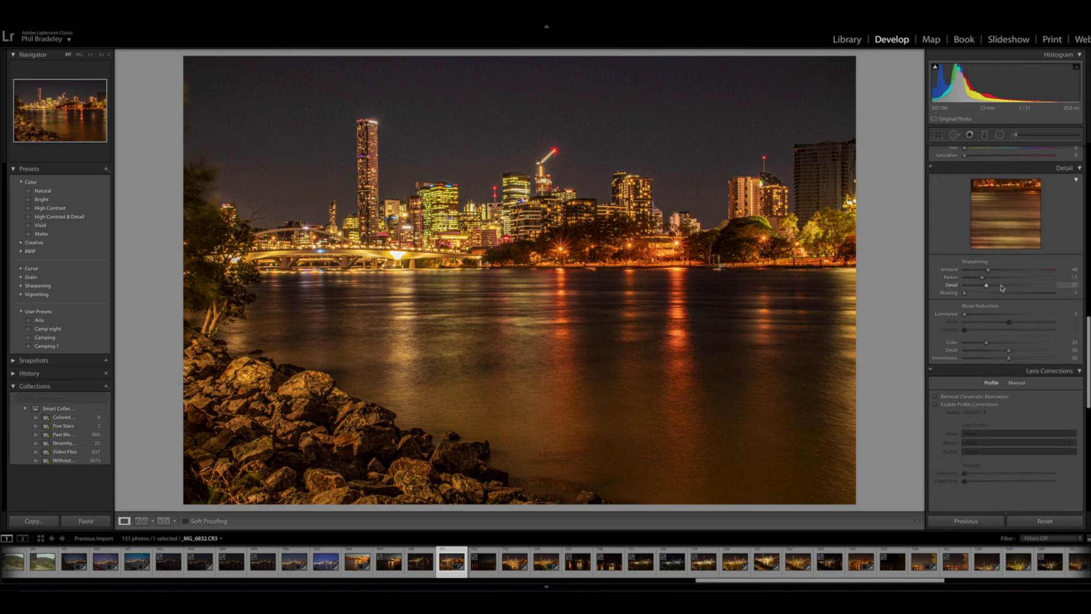
click(935, 402)
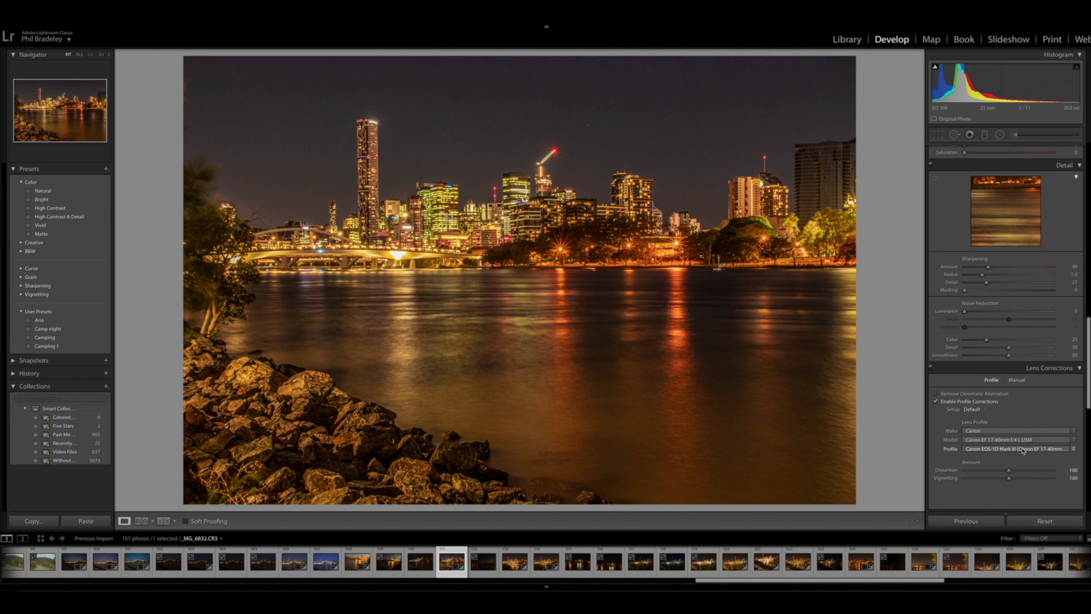
click(1074, 440)
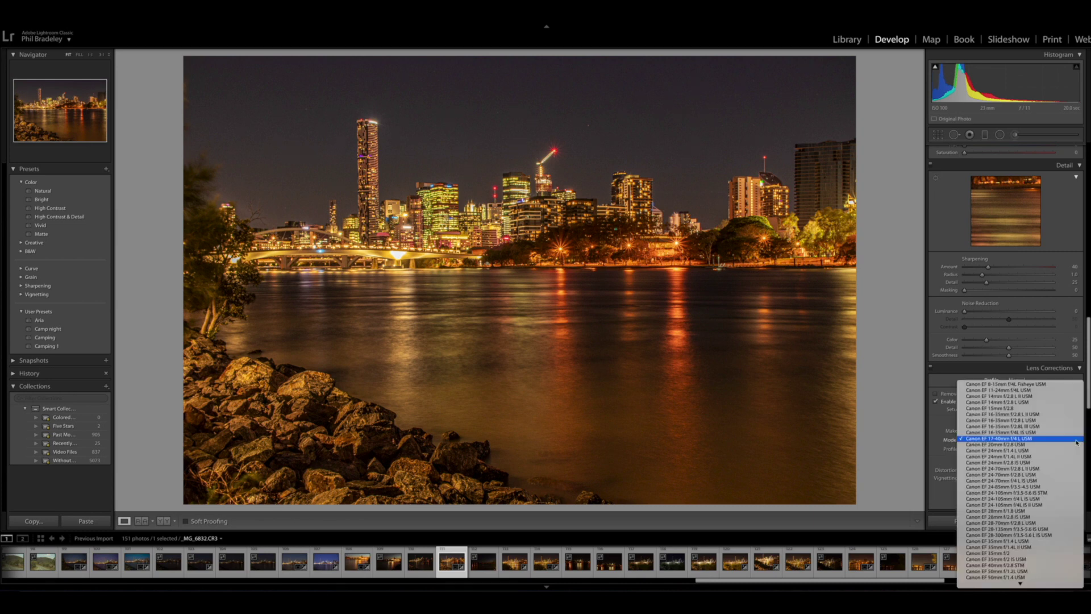
scroll(1016, 429, down, 10)
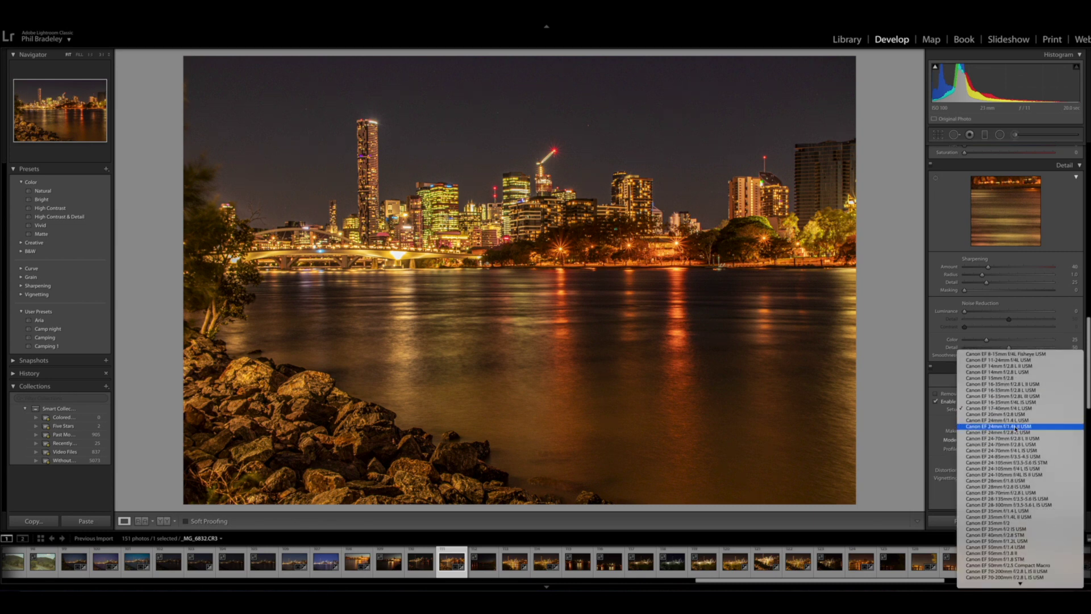
scroll(1016, 429, down, 10)
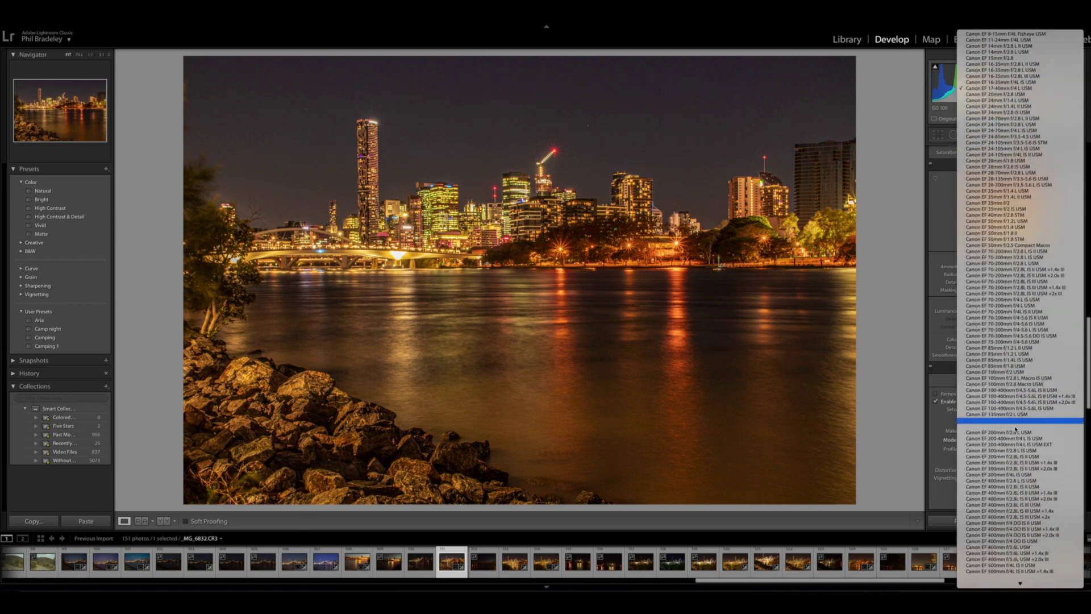
scroll(1016, 427, up, 10)
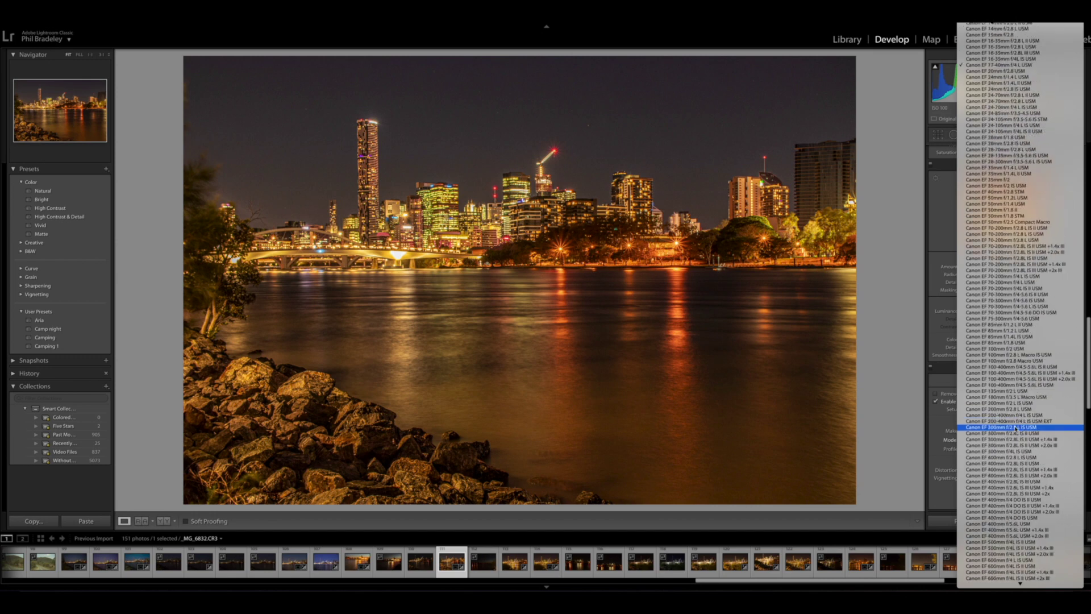
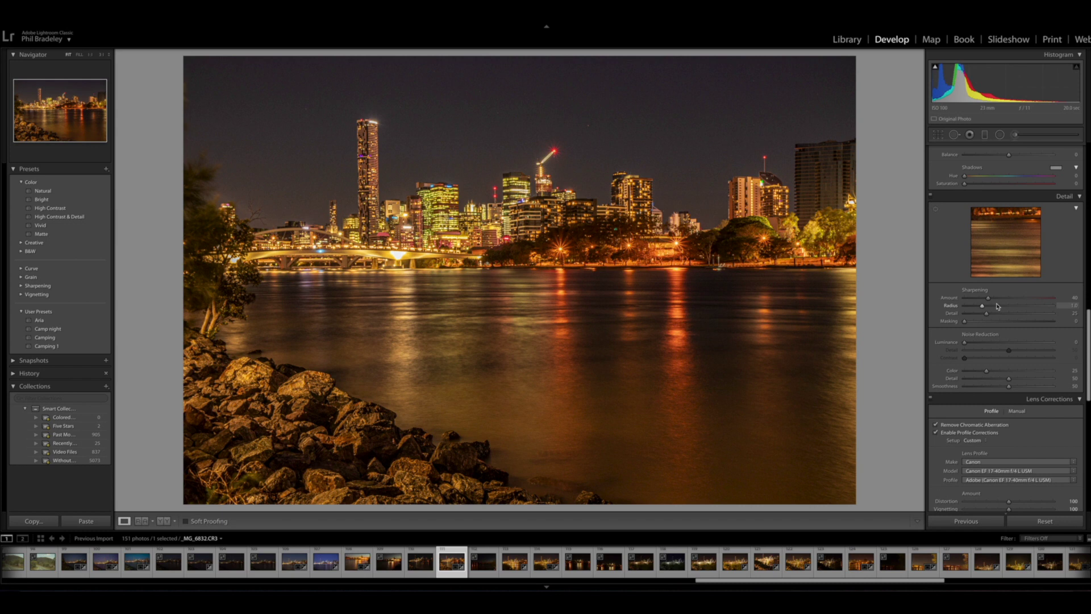
Set the sharpening Masking to 50 while previewing the mask over the photo
key(alt)
scroll(983, 312, up, 1)
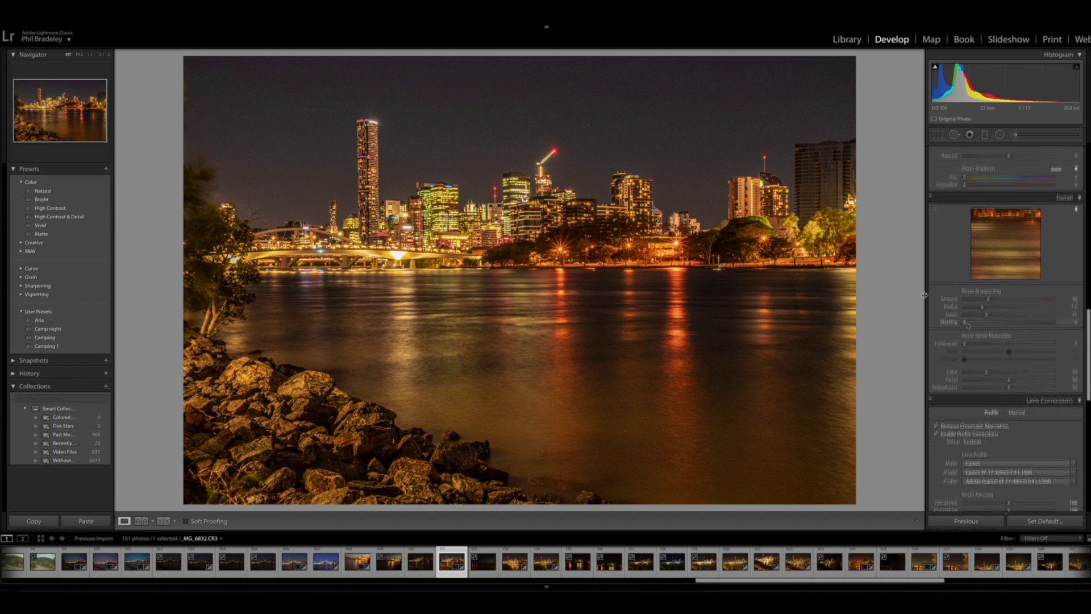
alt+click(965, 324)
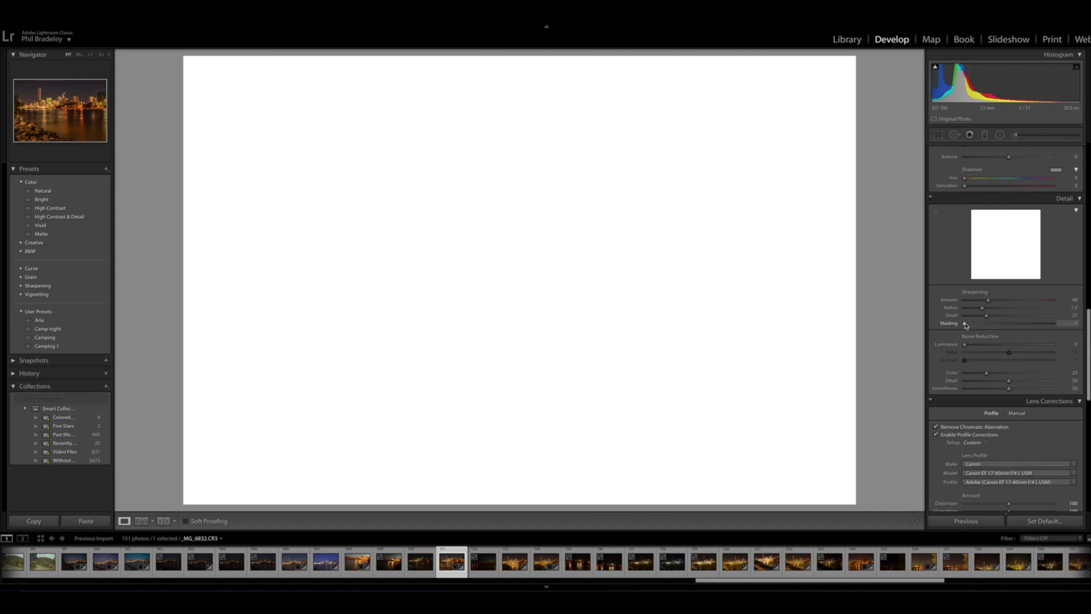
drag(966, 324, 1009, 325)
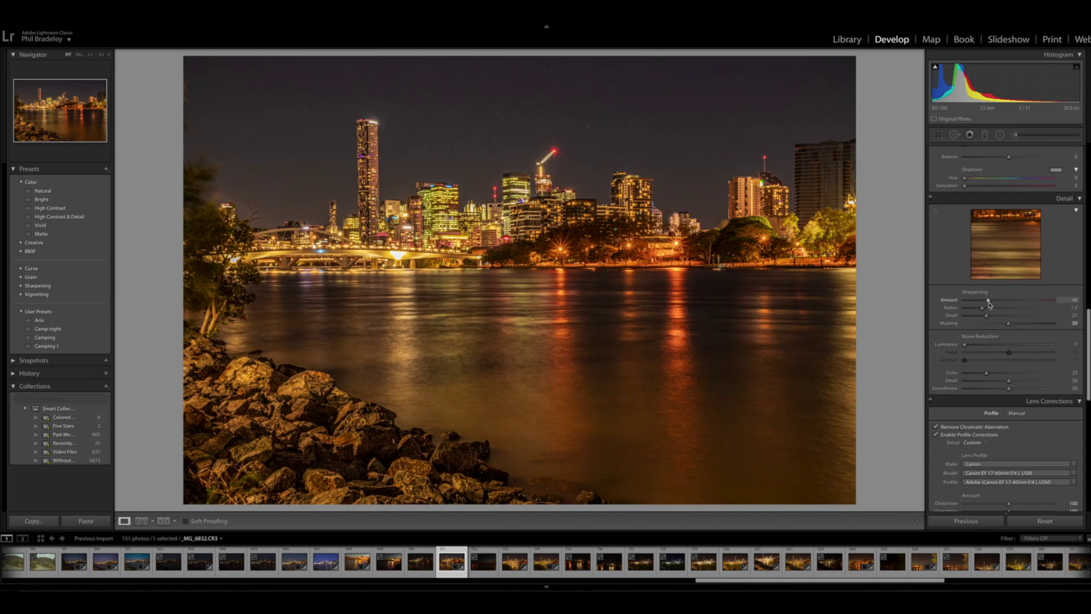
Set the sharpening Amount to 93, Radius to 2.3 and Detail to 57, previewing each effect in greyscale
key(alt)
alt+click(989, 303)
drag(989, 304, 1020, 305)
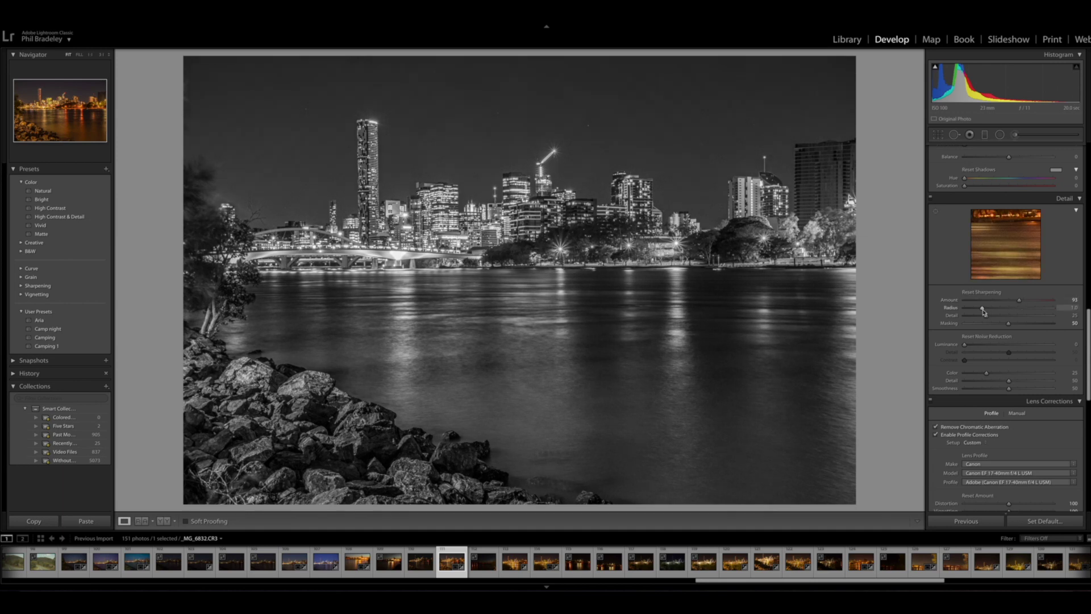
key(alt)
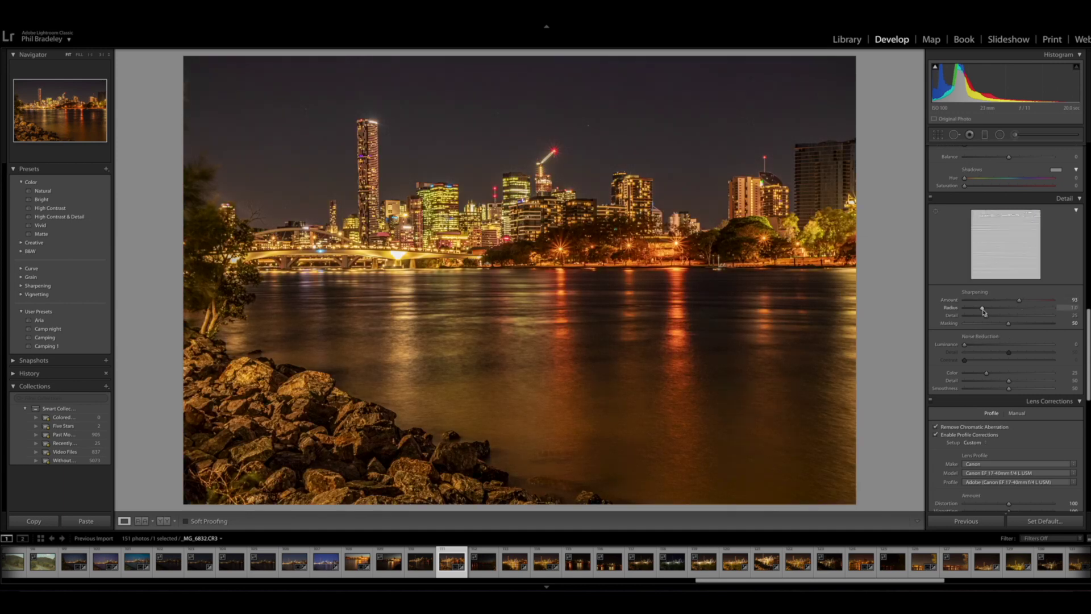
drag(983, 312, 1028, 312)
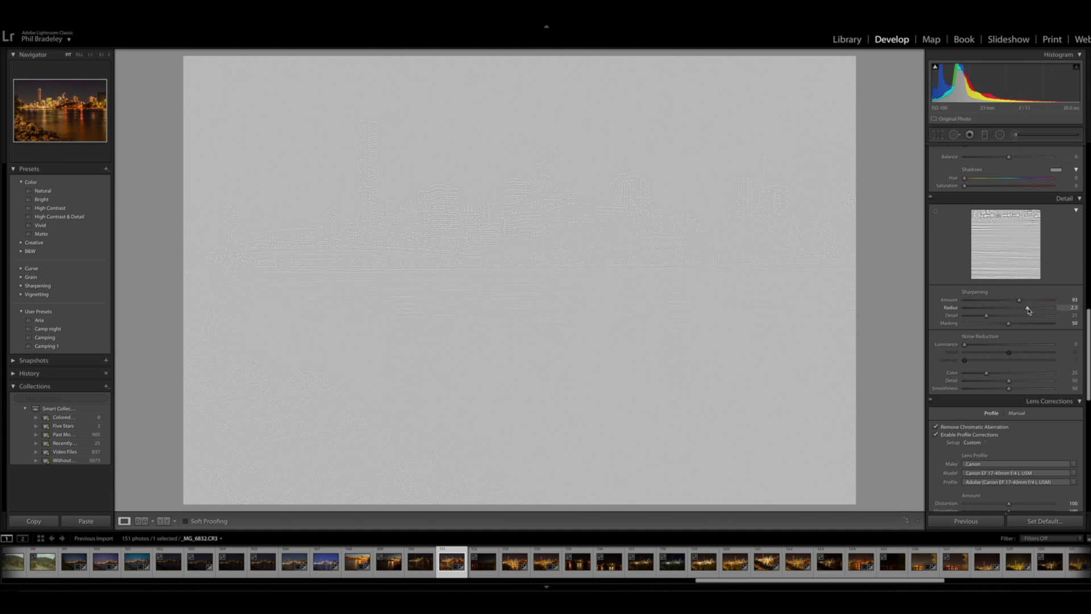
drag(1029, 311, 1029, 311)
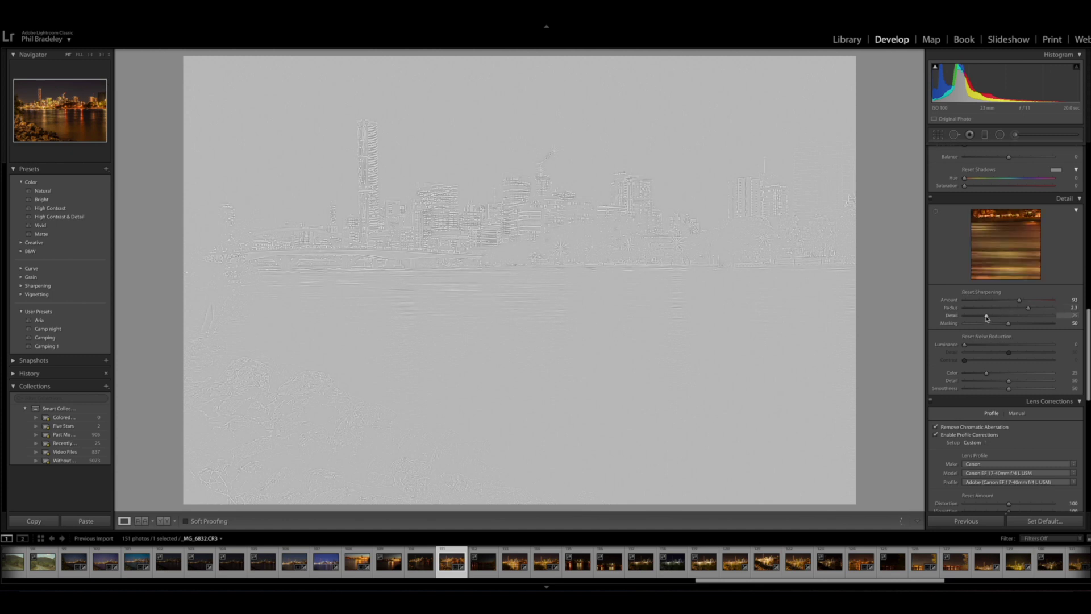
drag(987, 317, 1015, 318)
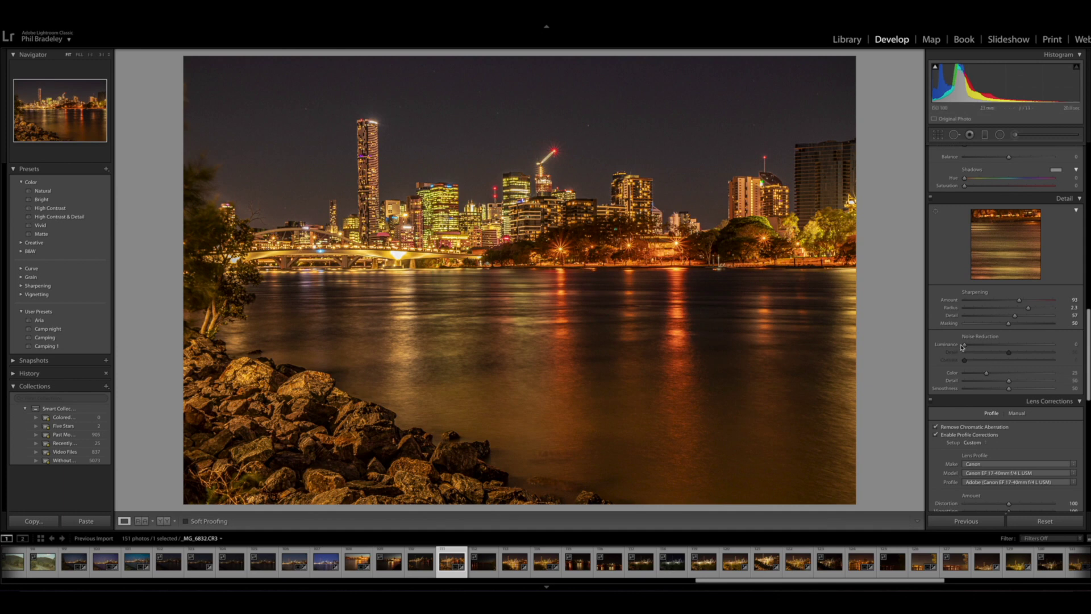
Point the Detail preview at the sky beside a city tower and set Luminance noise reduction to 72
drag(965, 345, 989, 346)
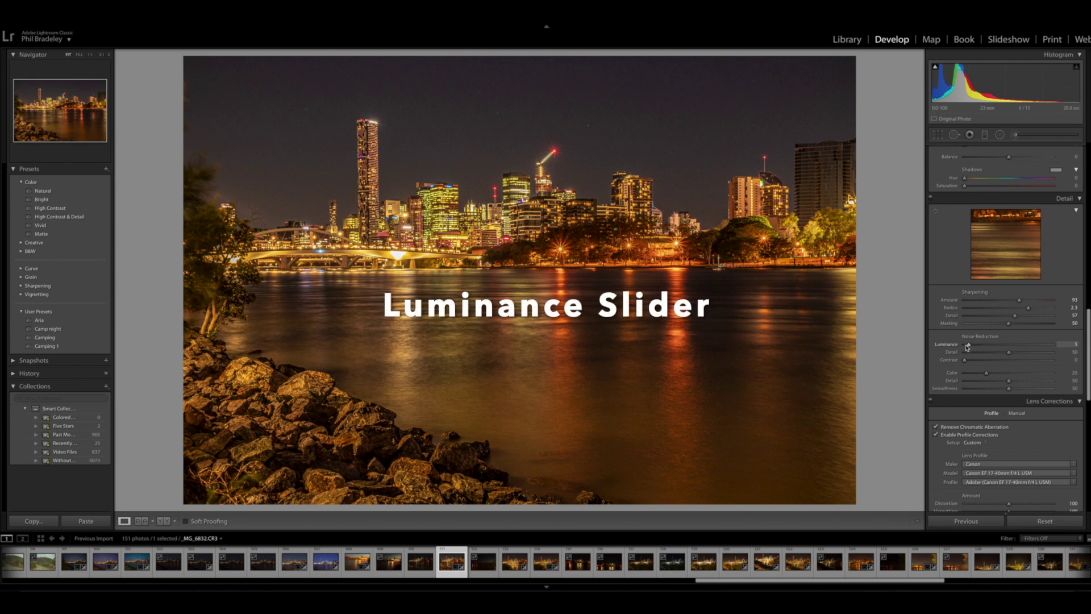
drag(989, 346, 964, 346)
click(935, 211)
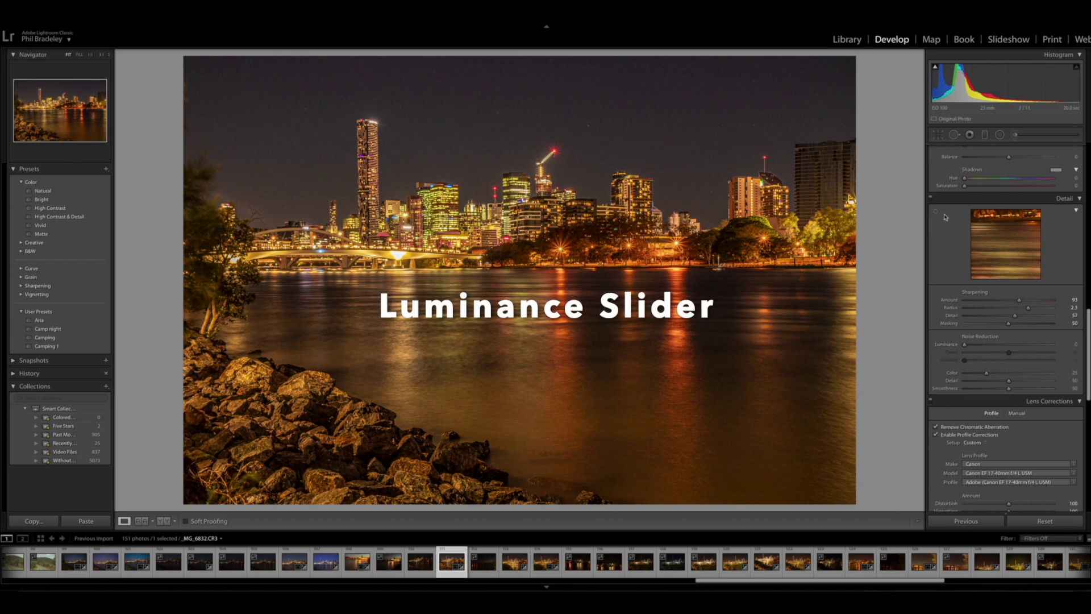
click(689, 114)
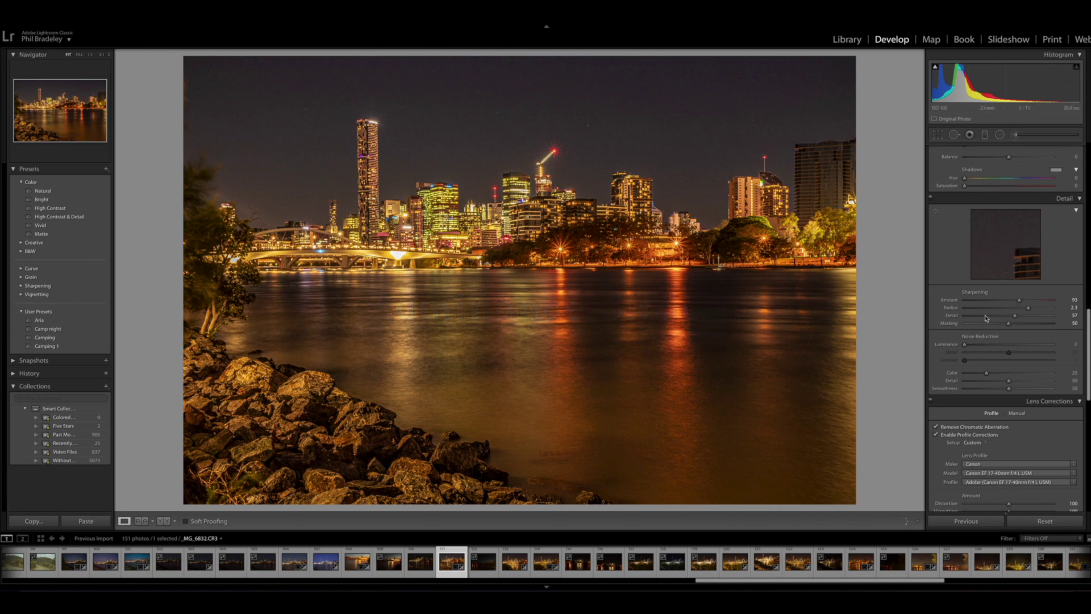
drag(964, 345, 1028, 346)
Compare the edited photo with its unedited version by switching the Before view on and off several times
key(backslash)
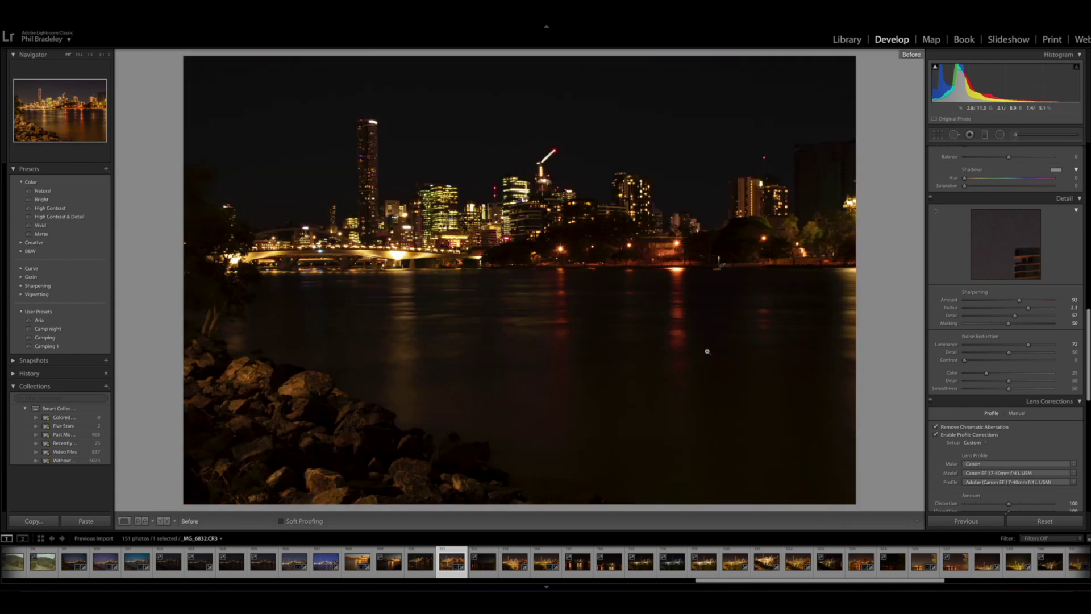
key(backslash)
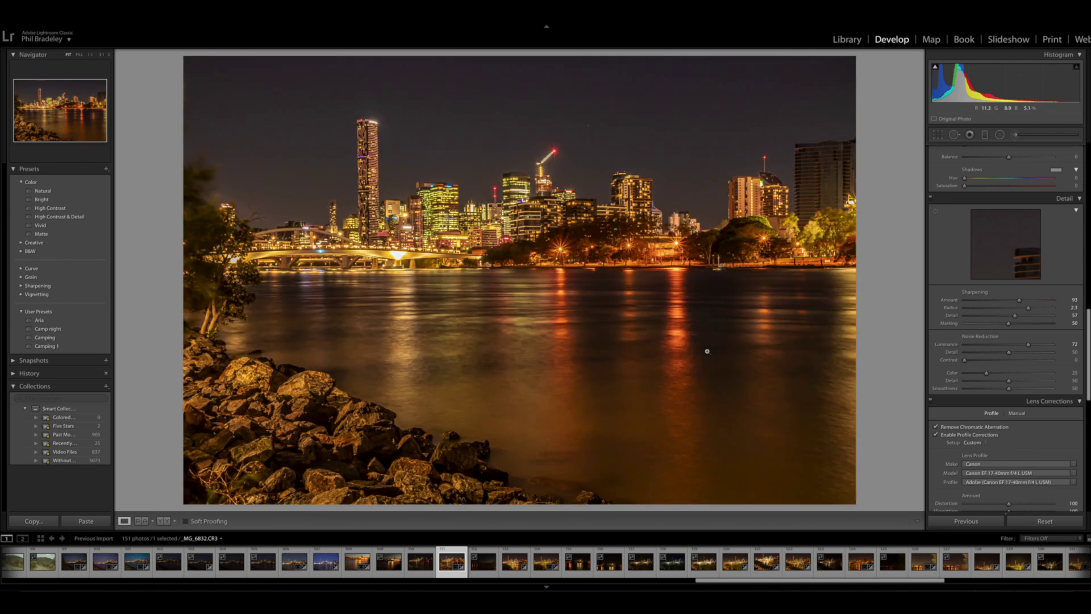
key(backslash)
key(backslash)
key(backslash)
key(backslash)
Set the HSL Saturation of Green to +75 and Blue to +41, and slightly lower the Red saturation
scroll(938, 421, up, 10)
scroll(939, 421, down, 4)
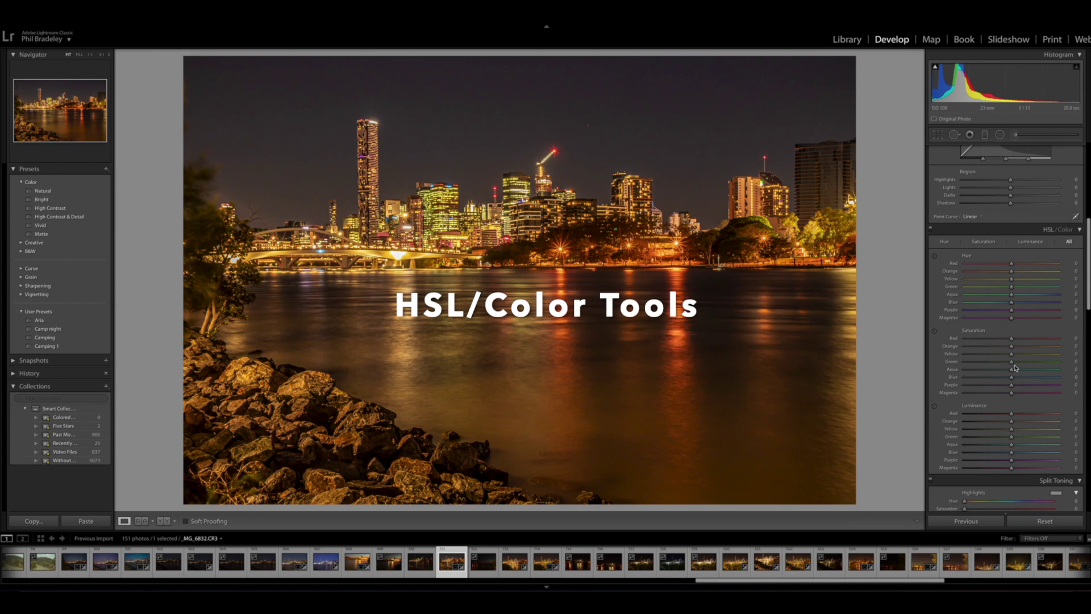
drag(1013, 363, 1051, 363)
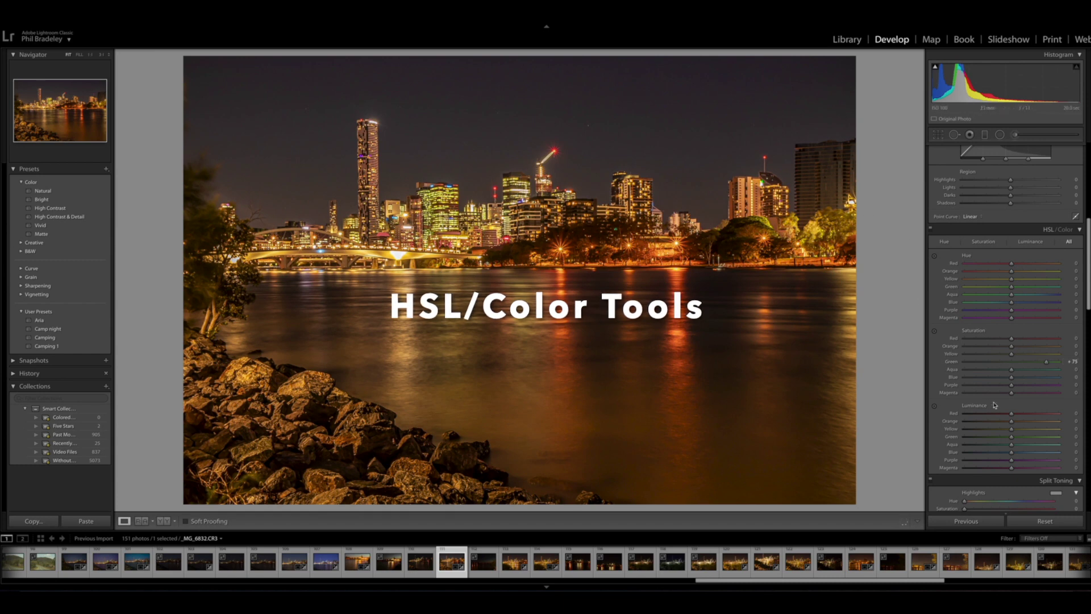
drag(1015, 379, 1035, 381)
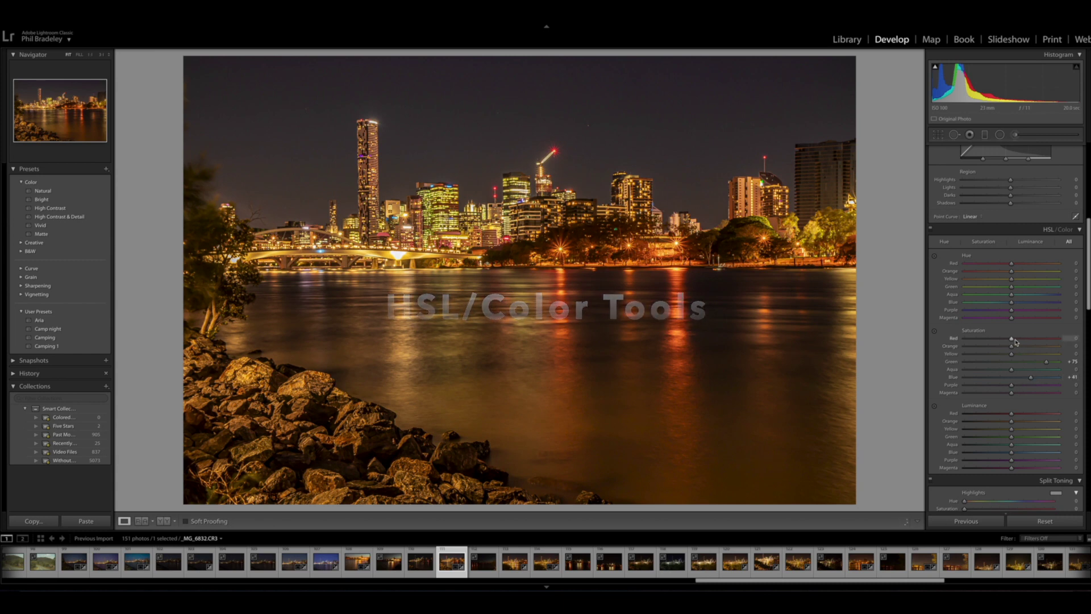
drag(1015, 341, 1005, 342)
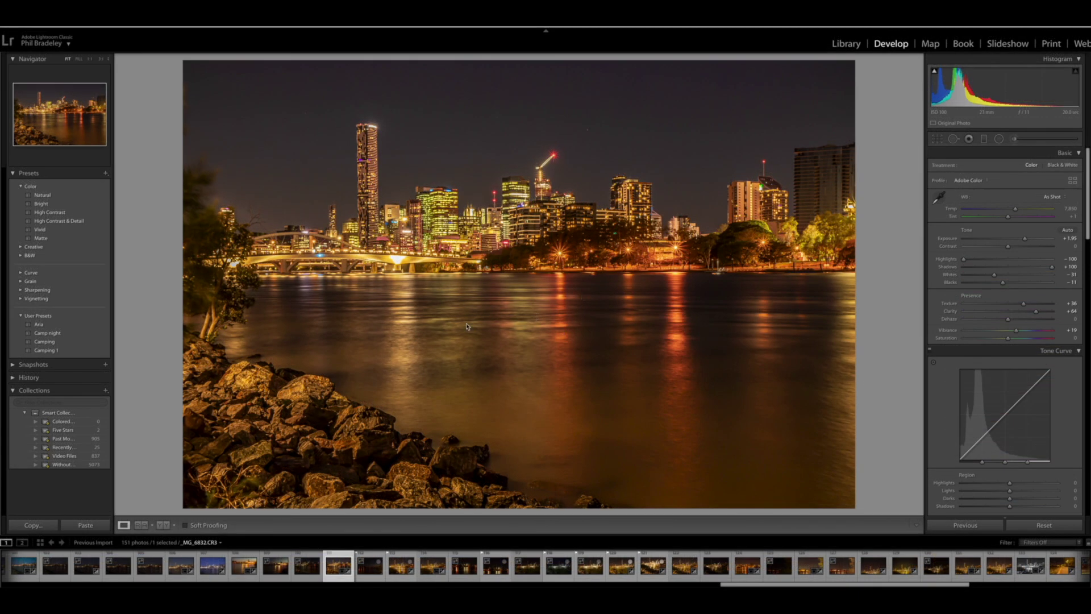
Select photo _MG_6844.CR3 and set Exposure to +1.65, Highlights to -100, Shadows to +100, Whites to -25 and Blacks to -19
click(716, 568)
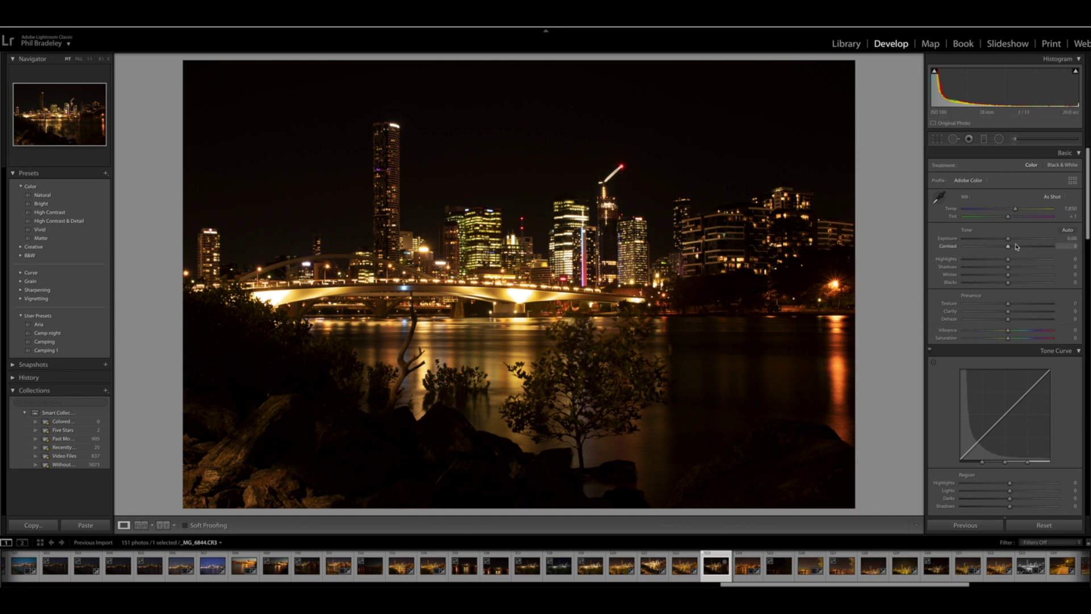
drag(1008, 240, 1021, 240)
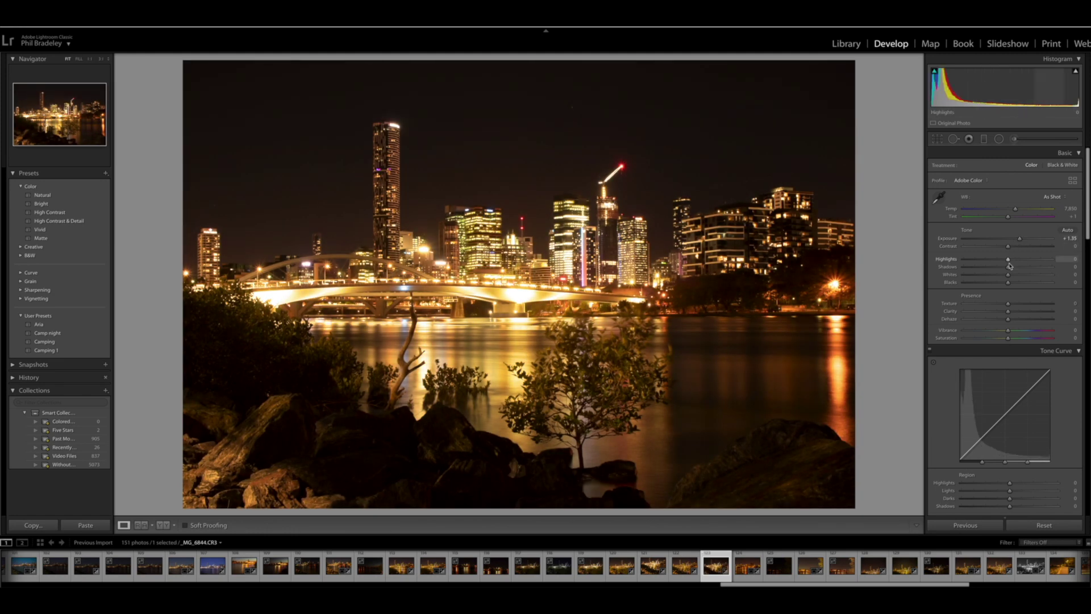
drag(1008, 260, 1058, 267)
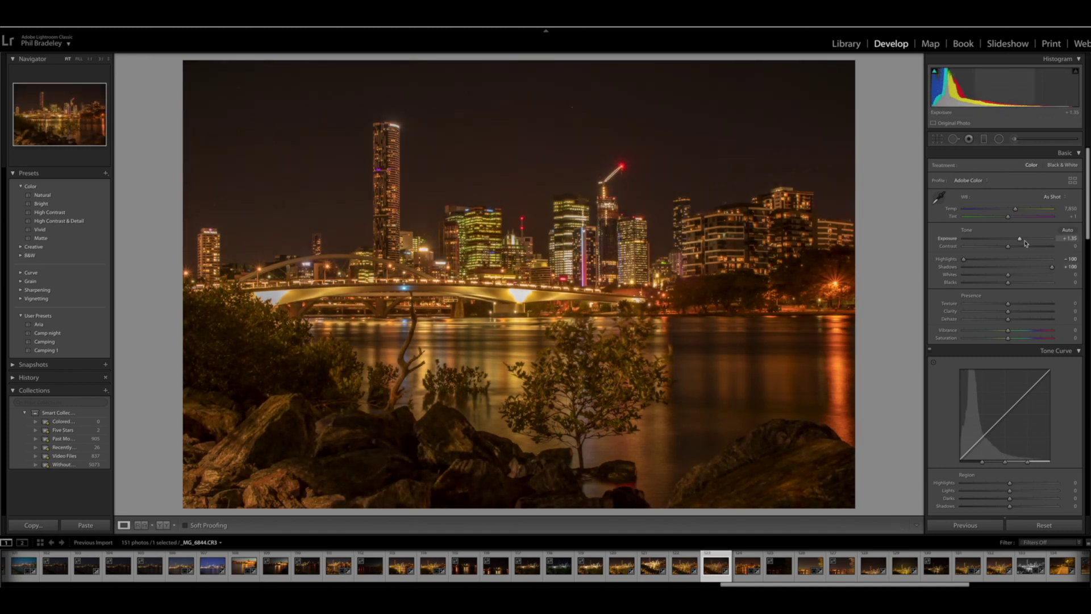
drag(1022, 242, 1025, 242)
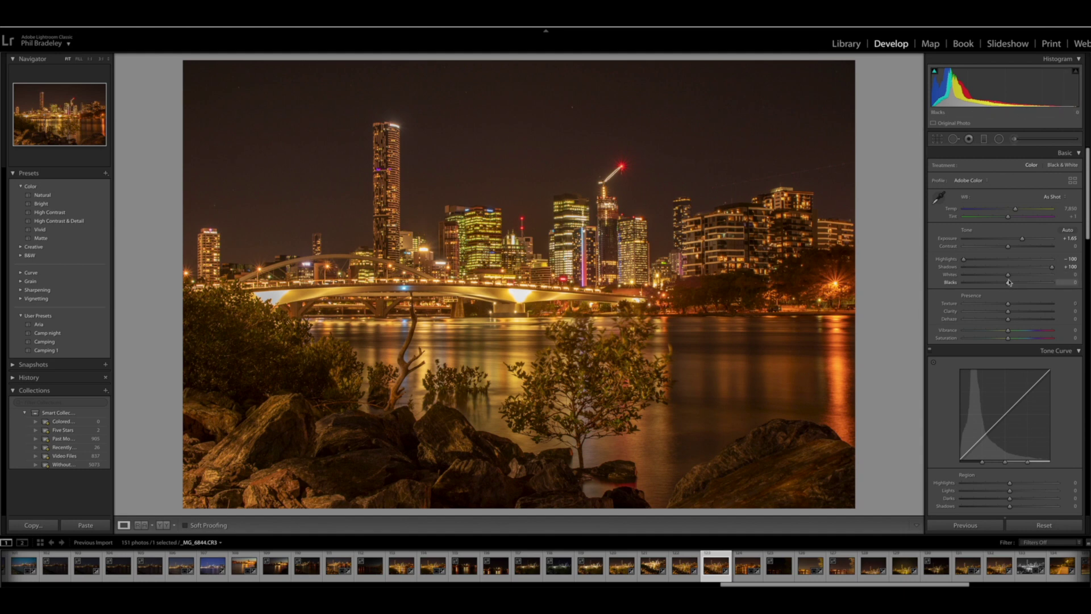
drag(1008, 275, 1002, 288)
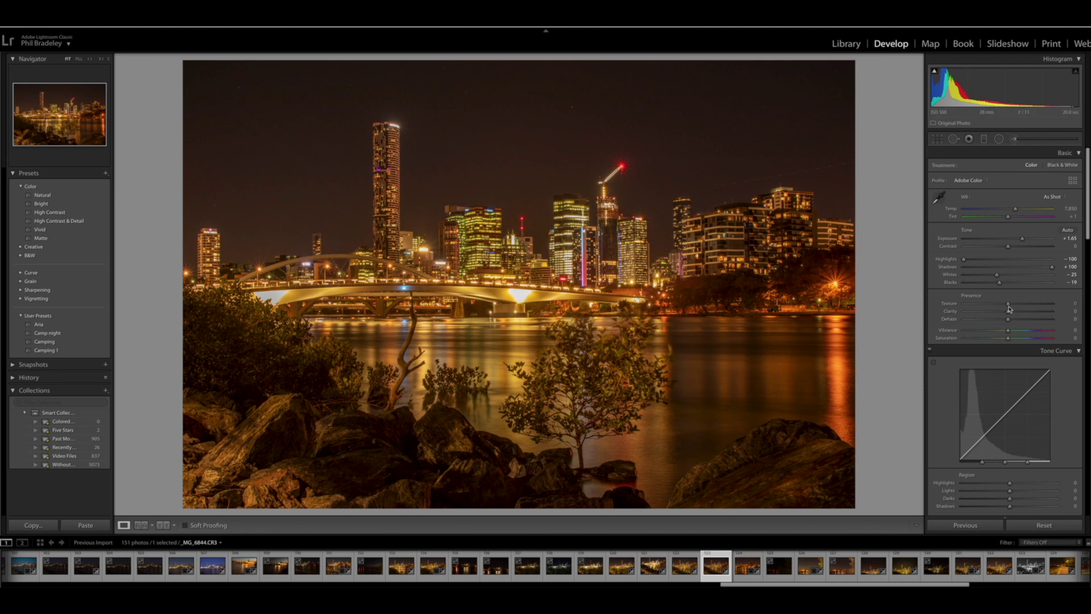
Set the bridge photo's Texture to +37 and Clarity to +29, and cool its white balance Temp to 7,235
drag(1008, 304, 1026, 308)
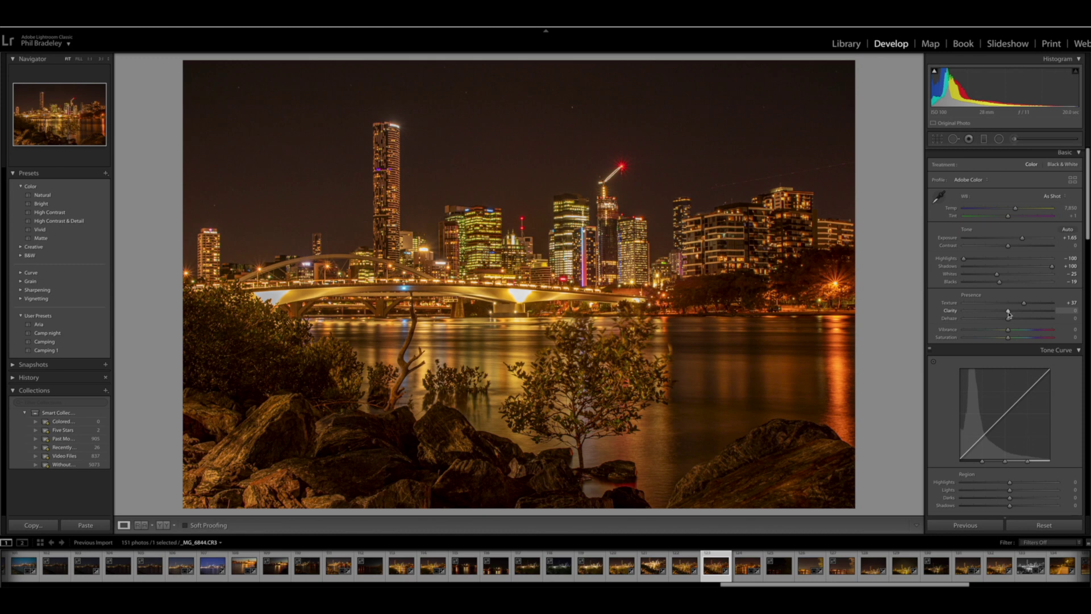
drag(1009, 311, 1021, 313)
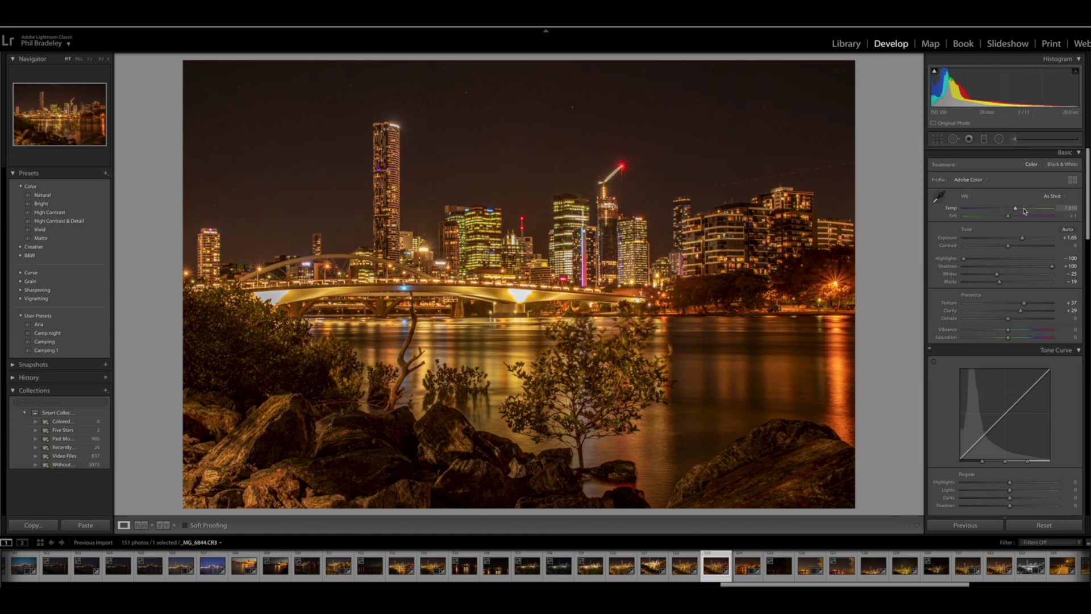
mouse_move(1016, 210)
mouse_down()
mouse_move(994, 211)
mouse_move(1012, 212)
mouse_up()
Straighten the photo by 0.24 degrees along the far waterline with the crop tool's level guide
click(938, 141)
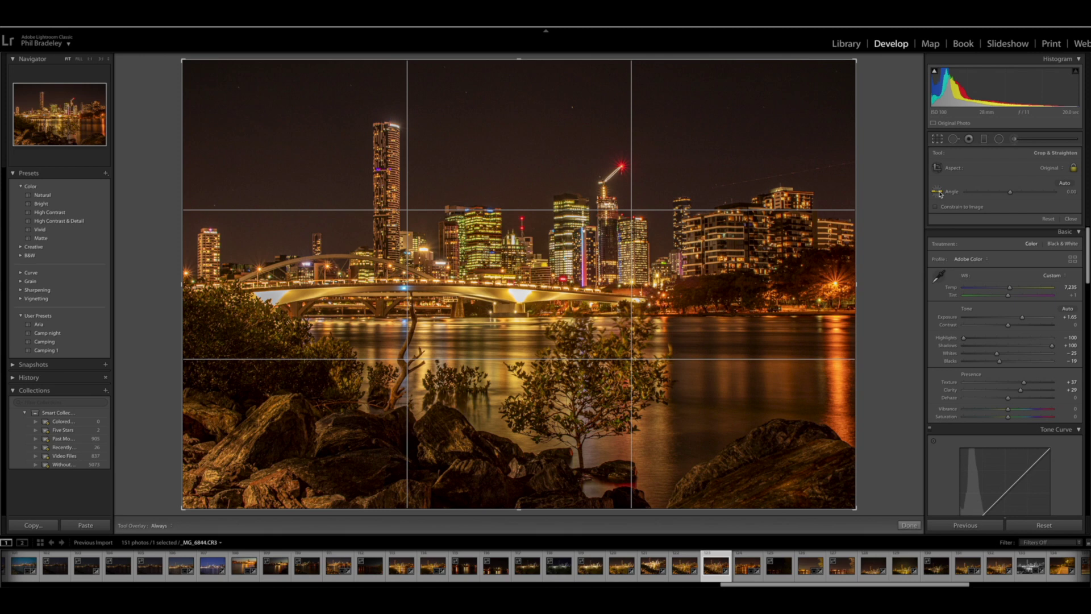
click(938, 193)
drag(288, 318, 863, 315)
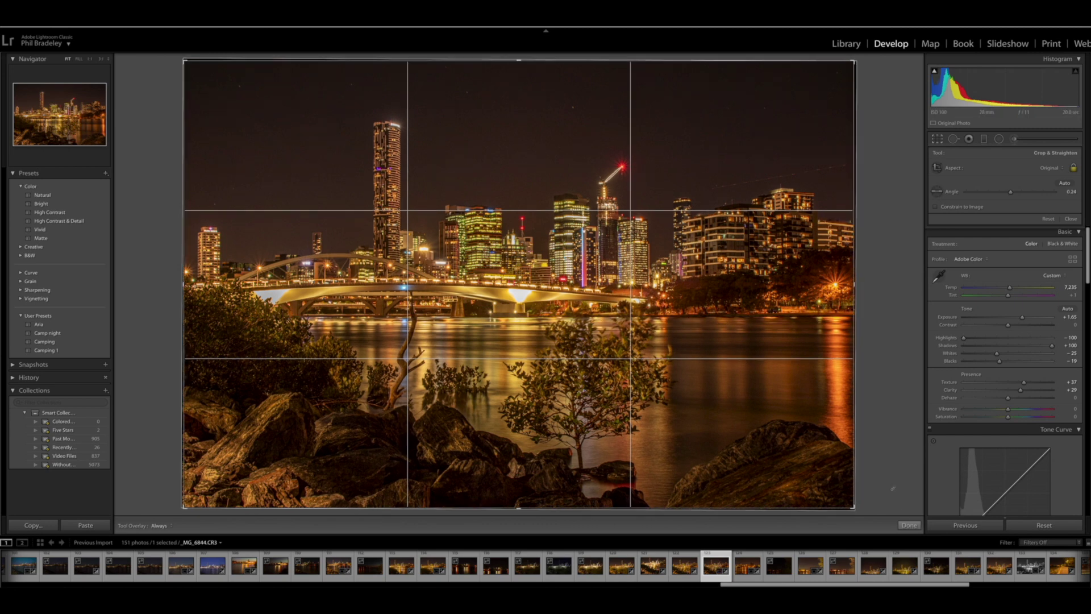
click(909, 525)
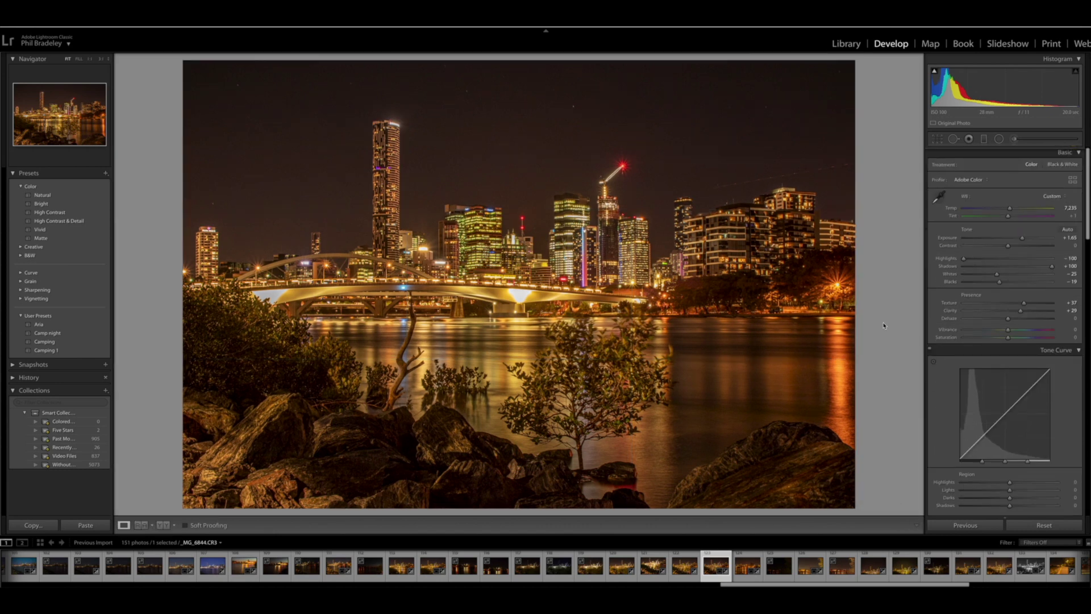
Enable chromatic aberration removal and profile corrections, and choose the Adobe (Canon EF 17-40mm f/4 L USM) lens profile
scroll(972, 335, down, 10)
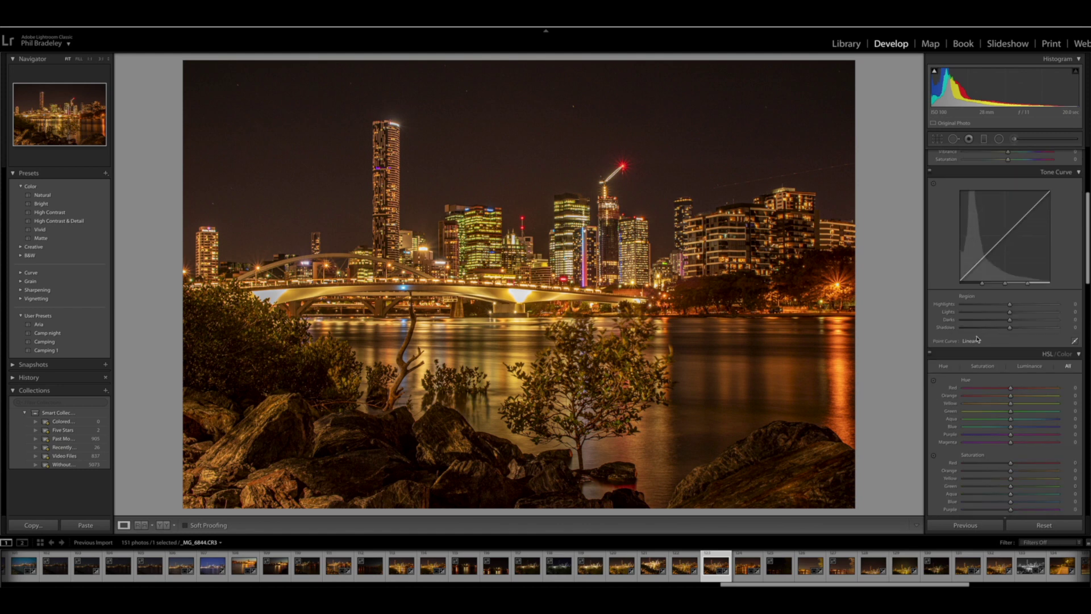
scroll(978, 339, down, 10)
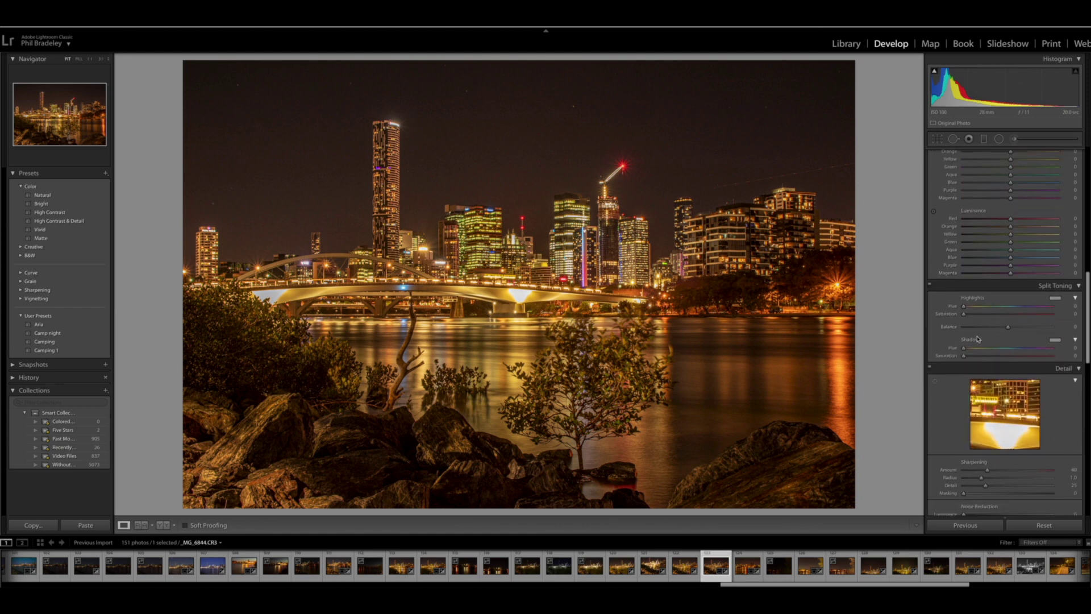
scroll(977, 339, down, 4)
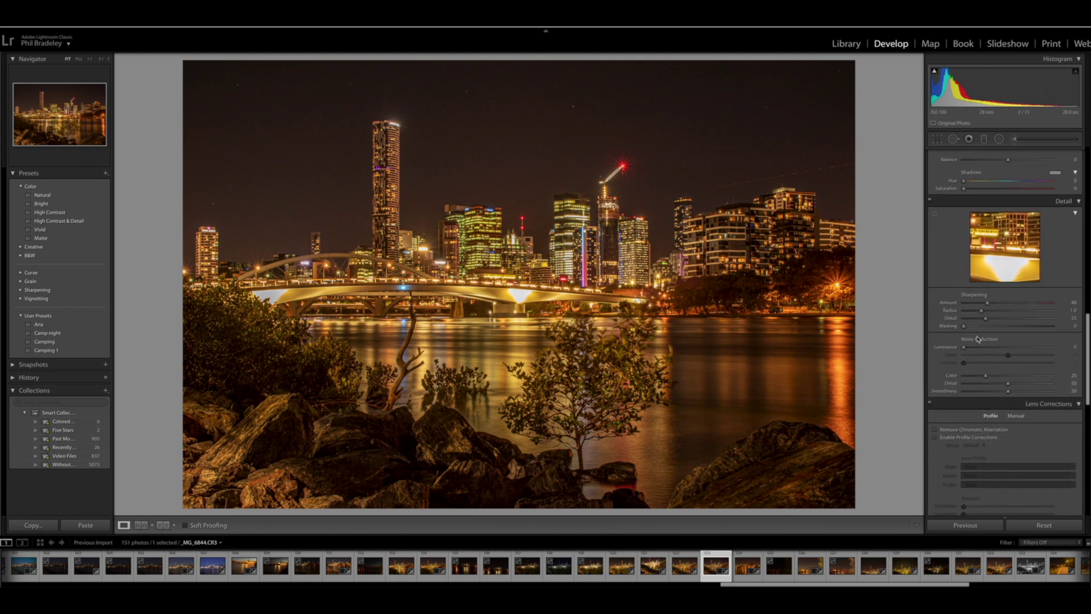
click(944, 429)
click(941, 437)
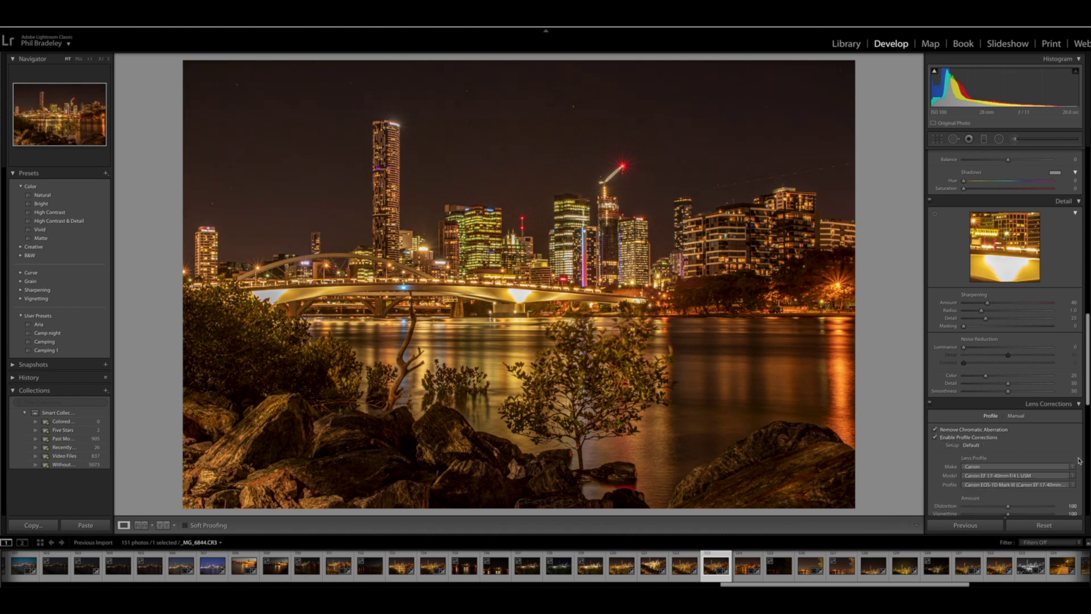
click(1073, 487)
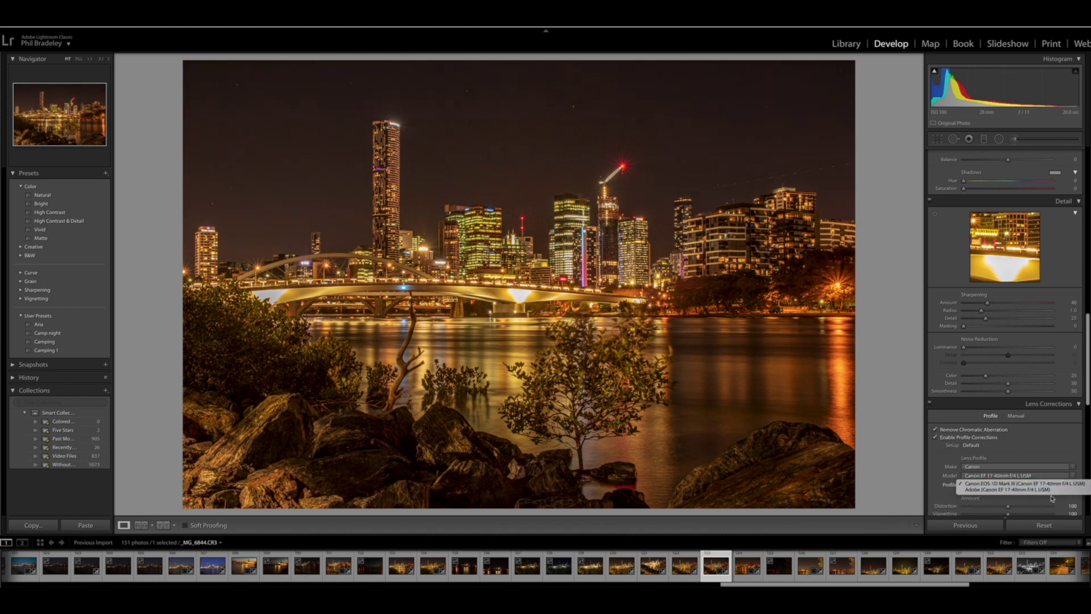
click(1026, 494)
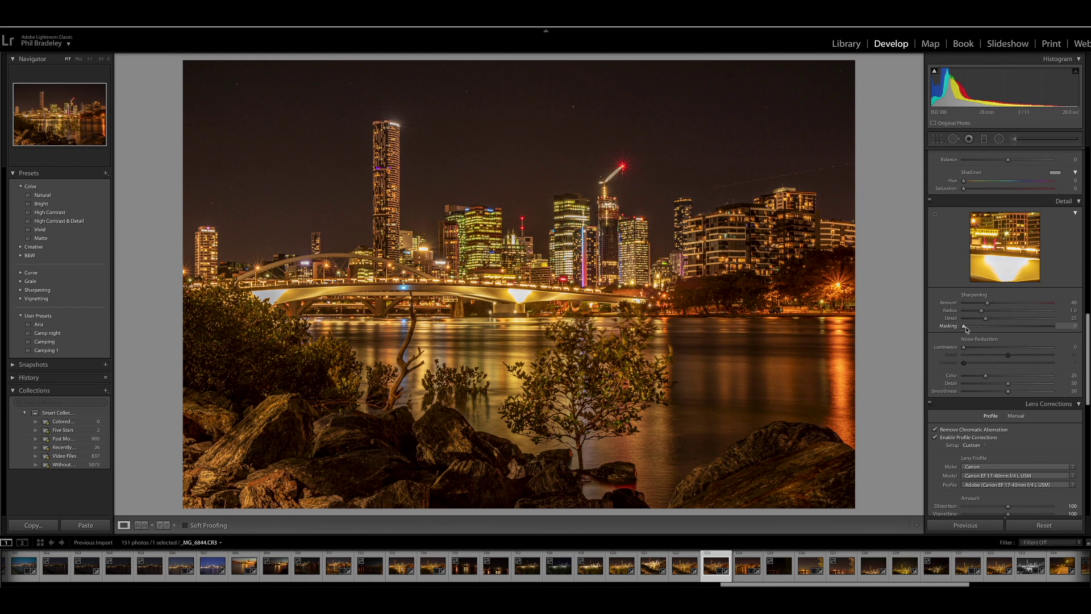
Sharpen the photo with Masking 47, Amount 70, Radius 2.5 and Detail 75, previewing the mask and the effect in greyscale
key(alt)
drag(964, 329, 999, 330)
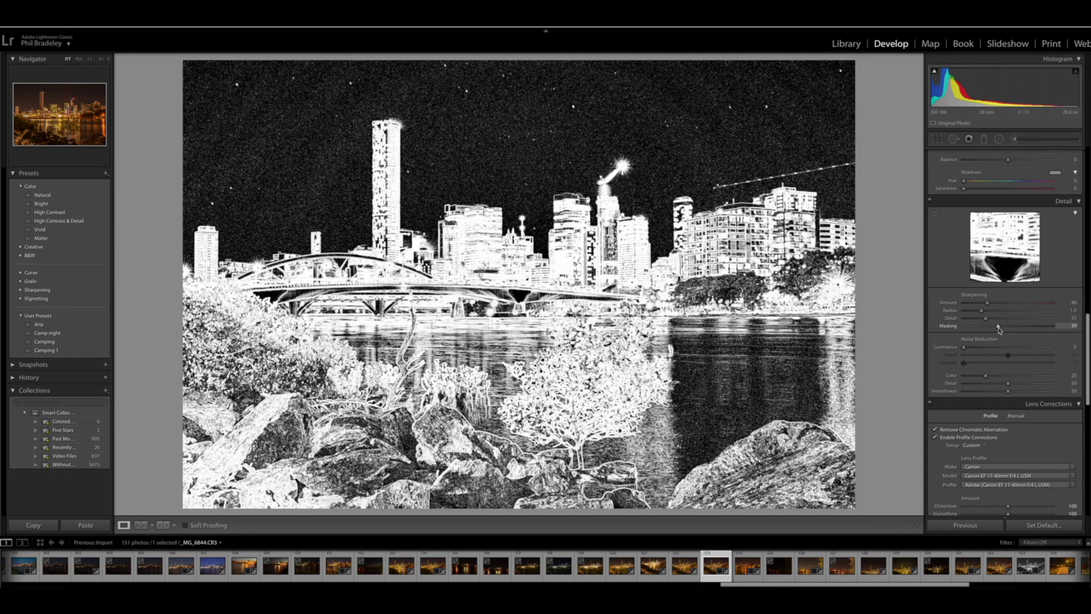
drag(999, 329, 1006, 329)
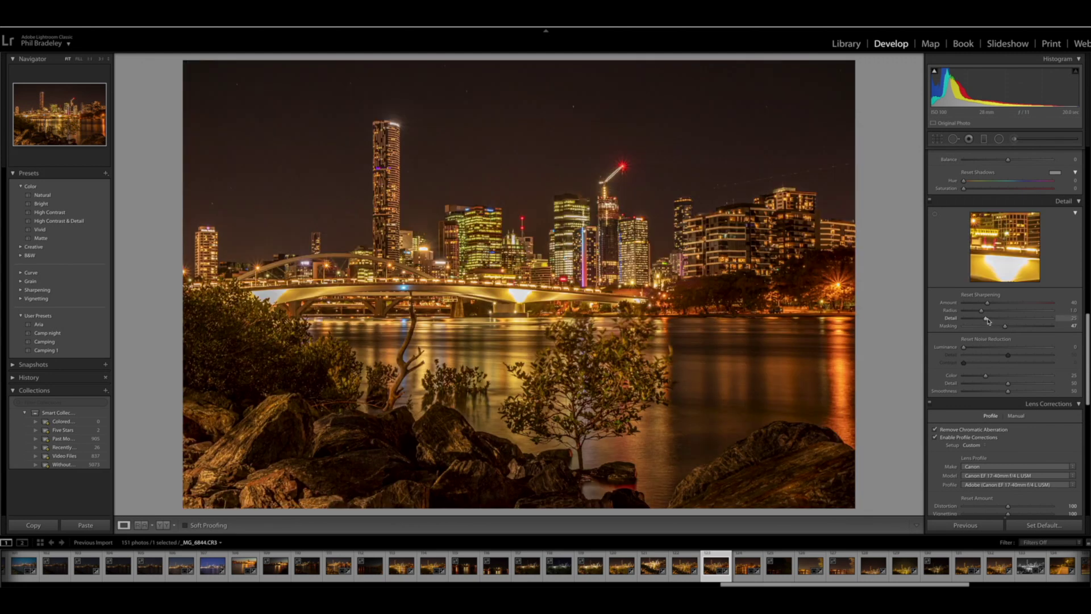
drag(989, 305, 1007, 306)
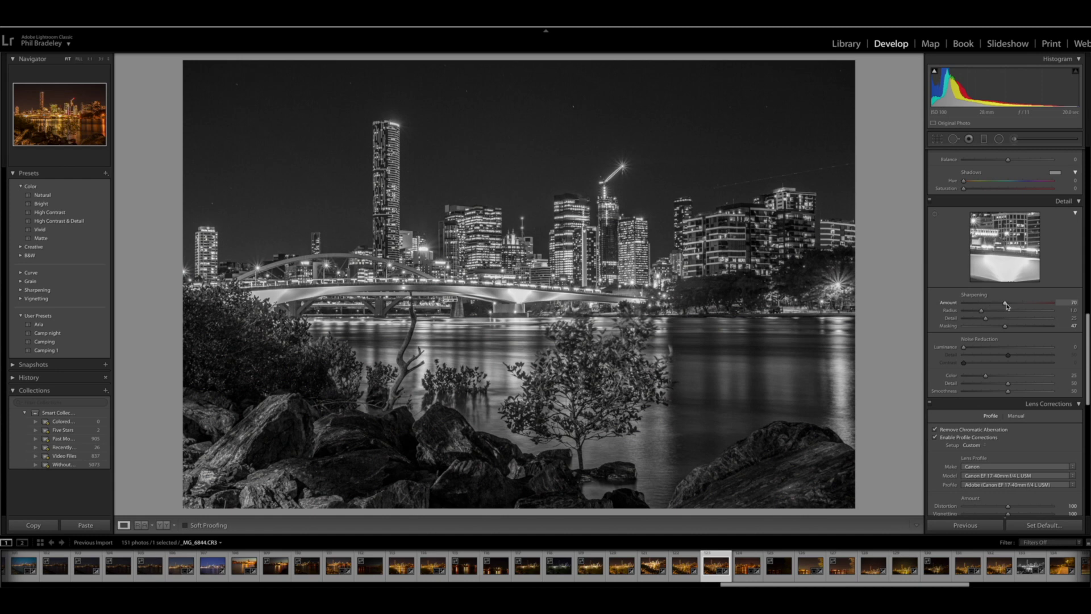
drag(1007, 306, 1031, 322)
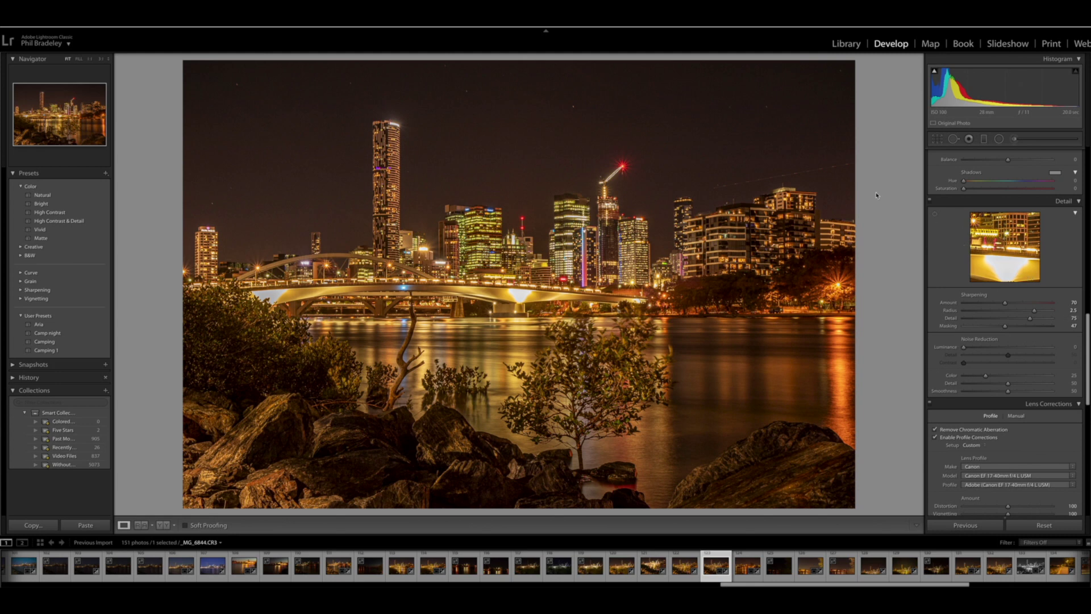
Point the Detail preview at a dark area of sky and set Luminance noise reduction to 67
click(936, 215)
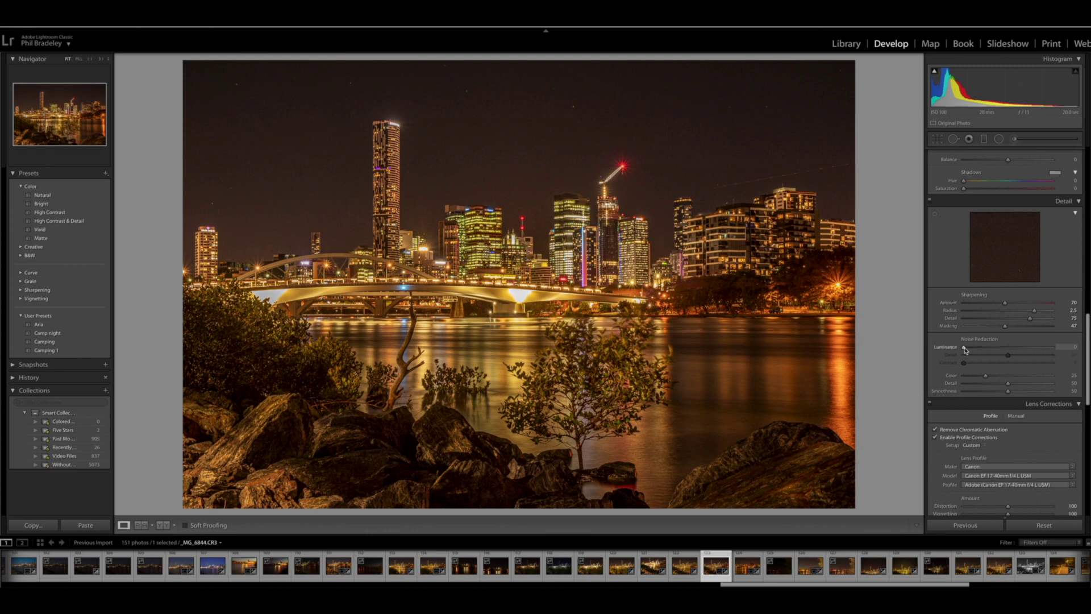
drag(965, 349, 1025, 351)
Set HSL Saturation to Green +58, Red -10 and Blue +43, and HSL Luminance to Green +59 and Blue +49
scroll(1021, 259, up, 5)
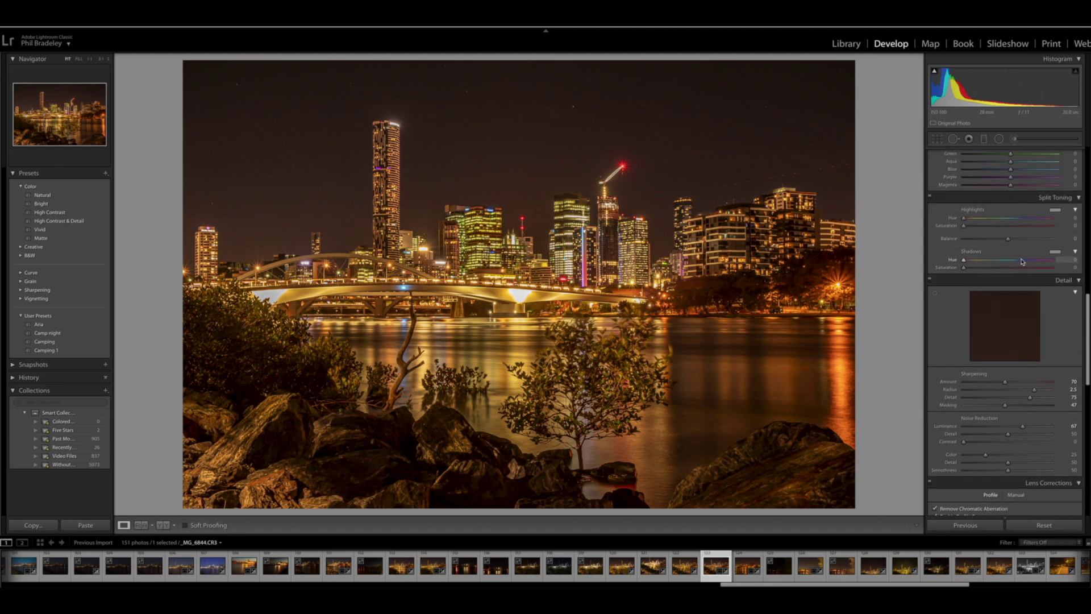
scroll(1021, 262, up, 5)
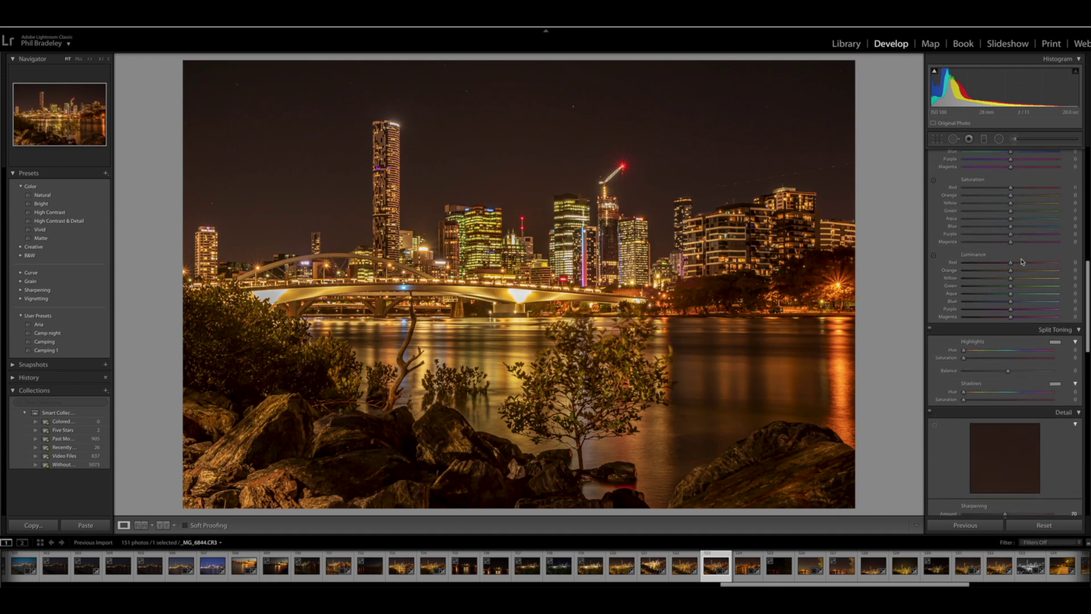
scroll(1021, 261, up, 3)
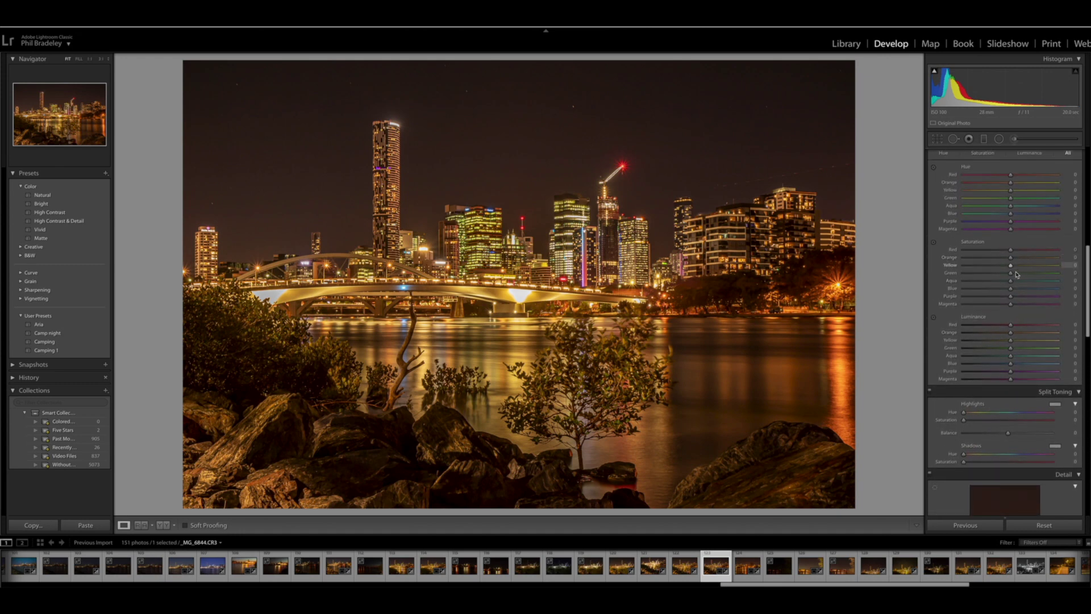
drag(1011, 276, 1039, 277)
drag(1013, 251, 1005, 251)
drag(1010, 289, 1028, 289)
drag(1030, 292, 1032, 291)
drag(1011, 348, 1041, 350)
drag(1012, 363, 1036, 366)
Check the finished bridge photo against its original by toggling the Before view repeatedly
key(backslash)
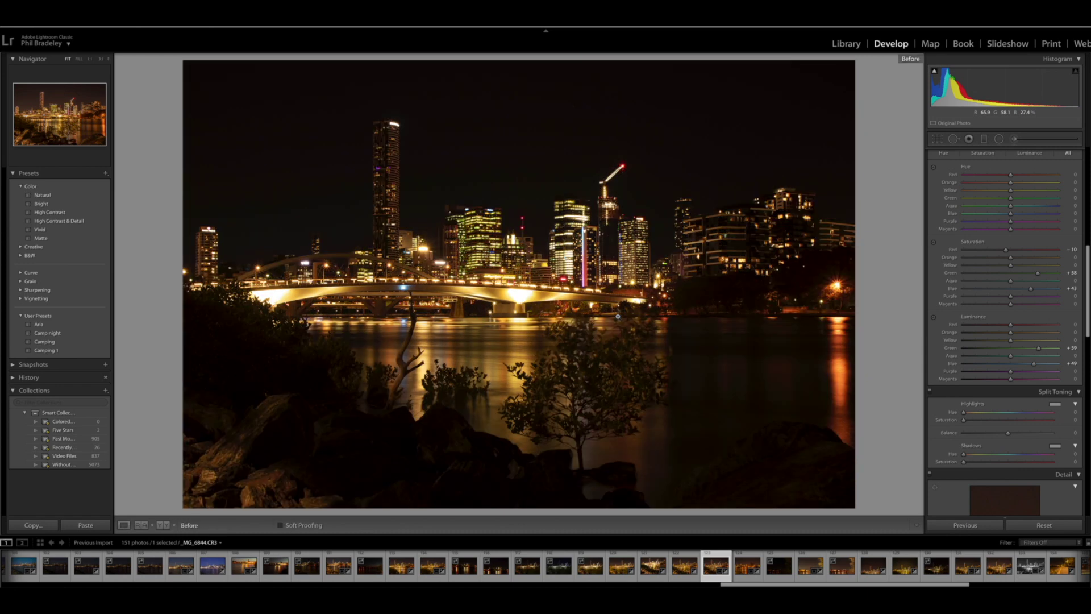
key(backslash)
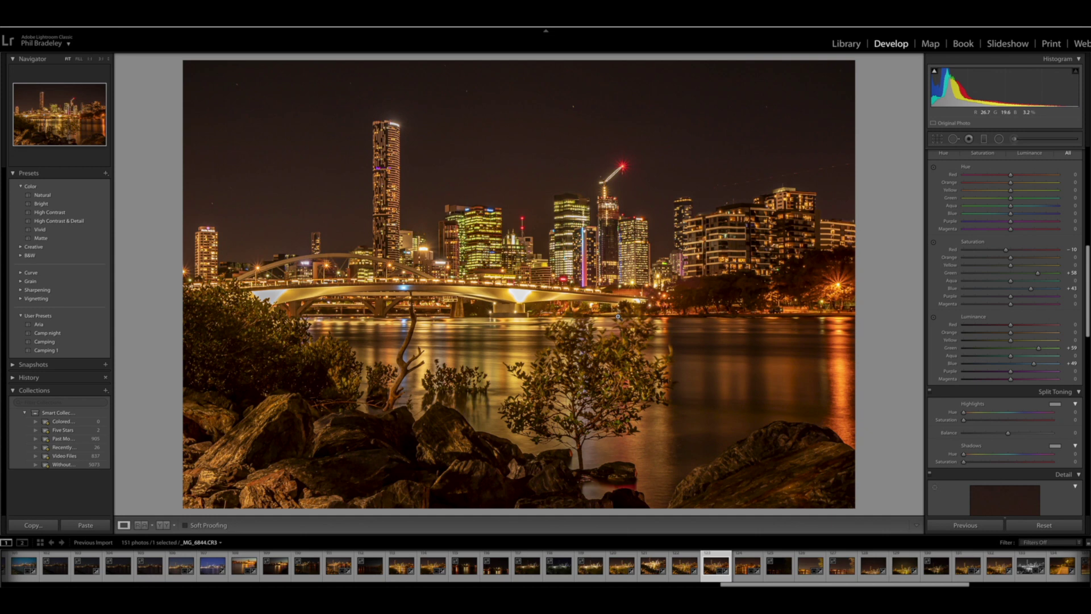
key(backslash)
key(backslash)
key(backslash)
key(backslash)
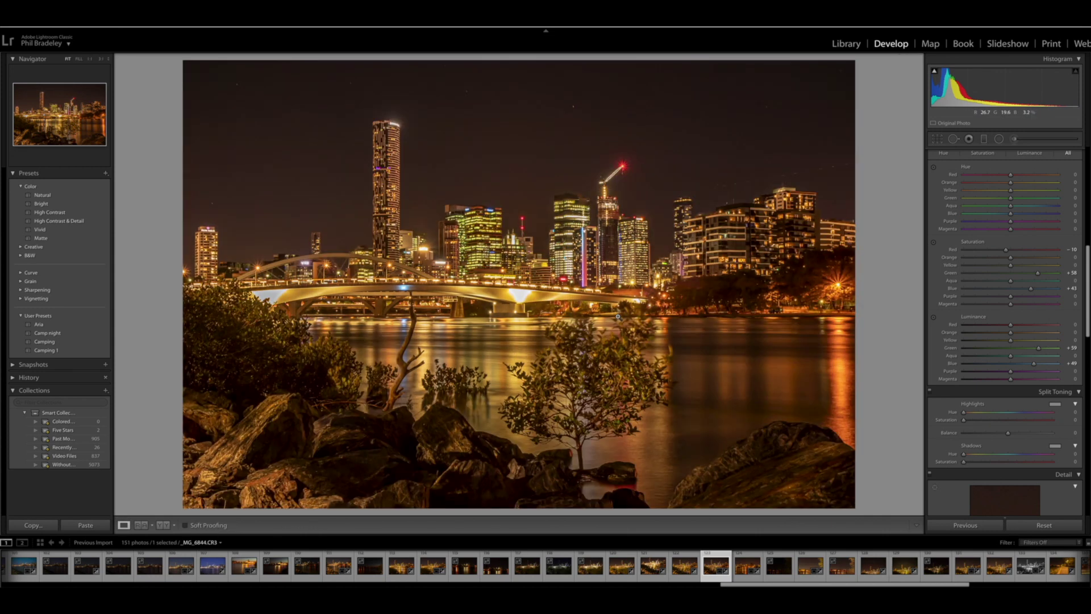